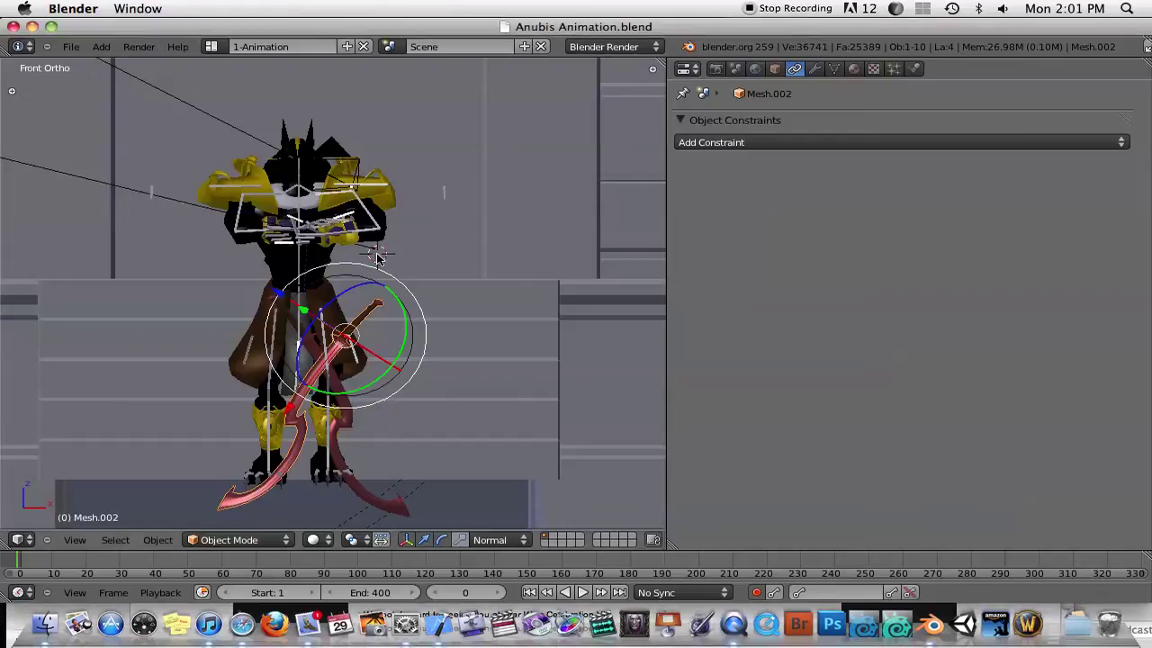
# Switch to Safari and play the Anubis Test Anim video partway as an animation reference, and pause it
pyautogui.moveTo(378, 257); pyautogui.dragTo(376, 292, button='middle')
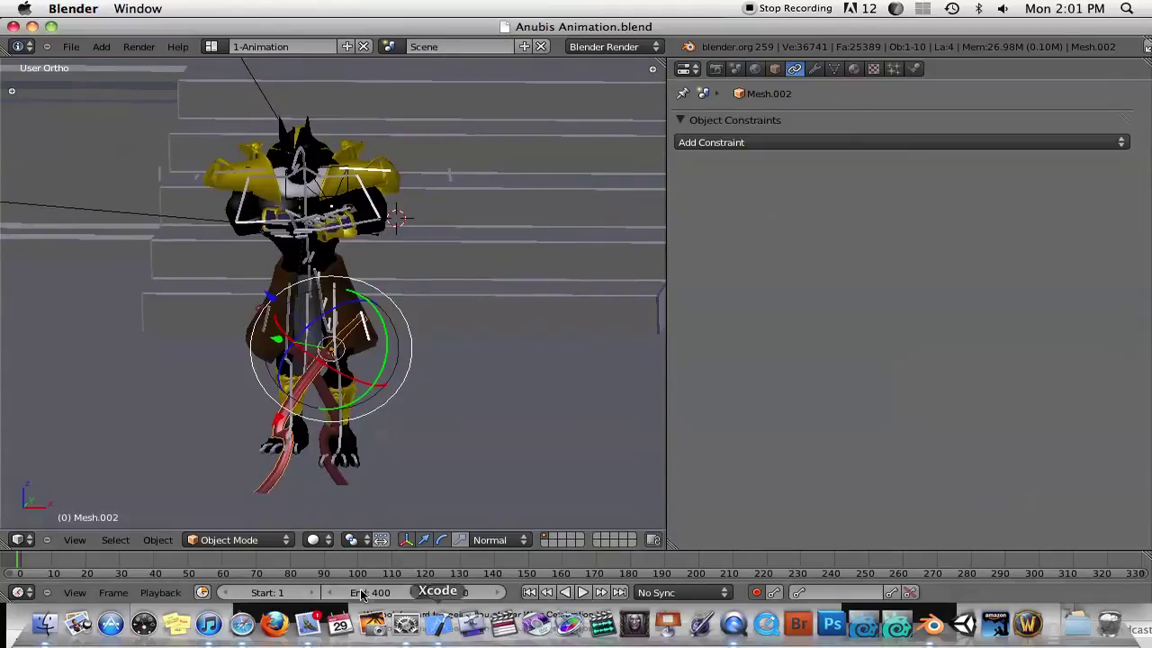
pyautogui.click(242, 624)
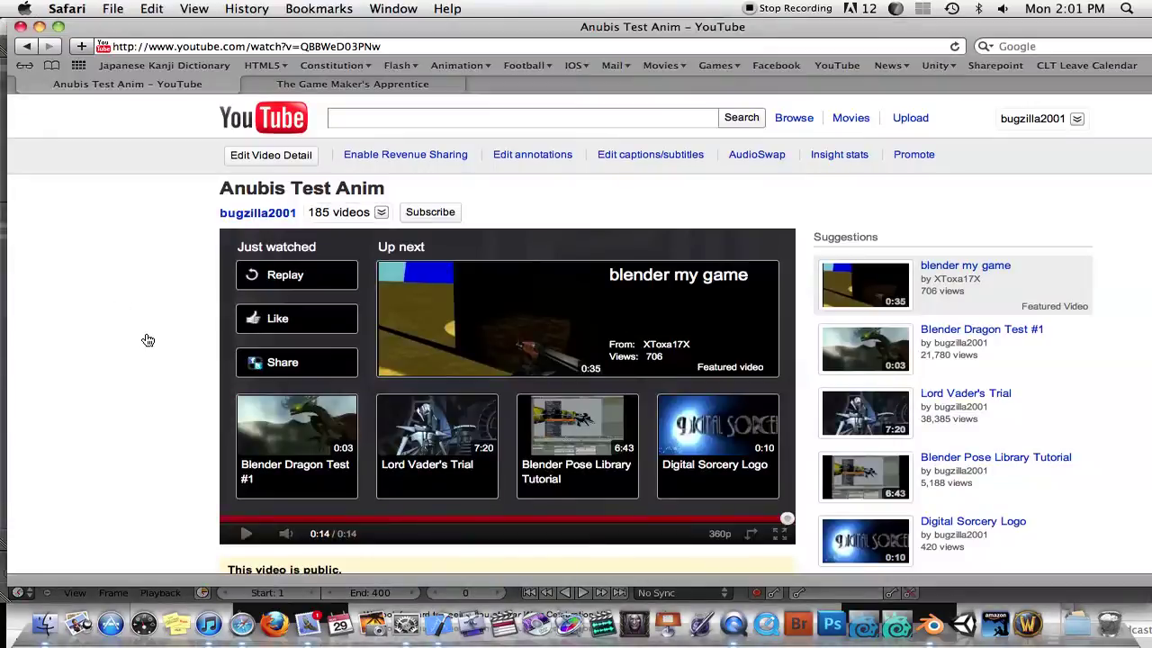
pyautogui.click(249, 537)
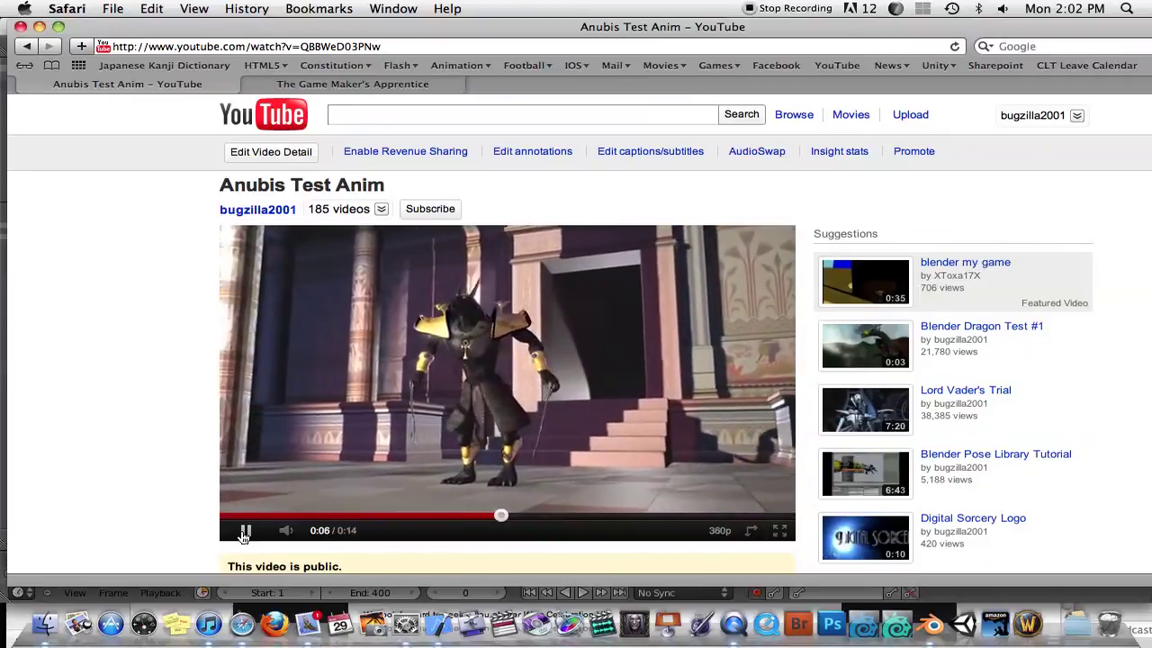
pyautogui.click(239, 531)
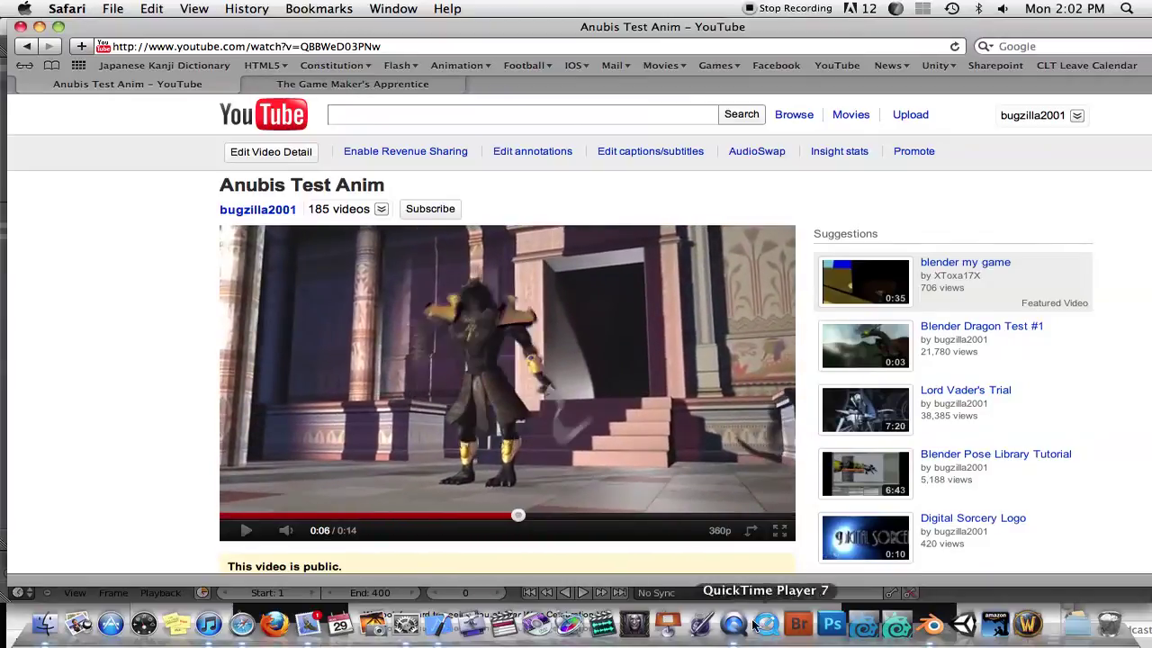
# Return to Blender and scrub the animation from frame 0 to frame 128 to review the character's arm movement
pyautogui.click(934, 630)
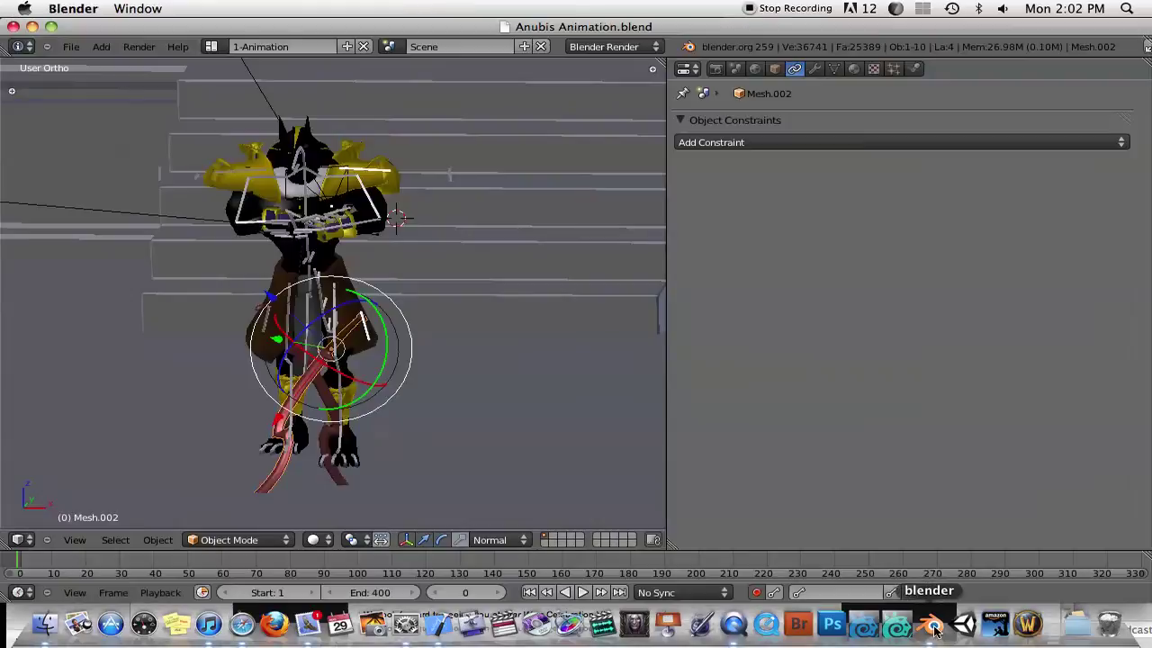
pyautogui.moveTo(369, 335); pyautogui.dragTo(252, 450, button='middle')
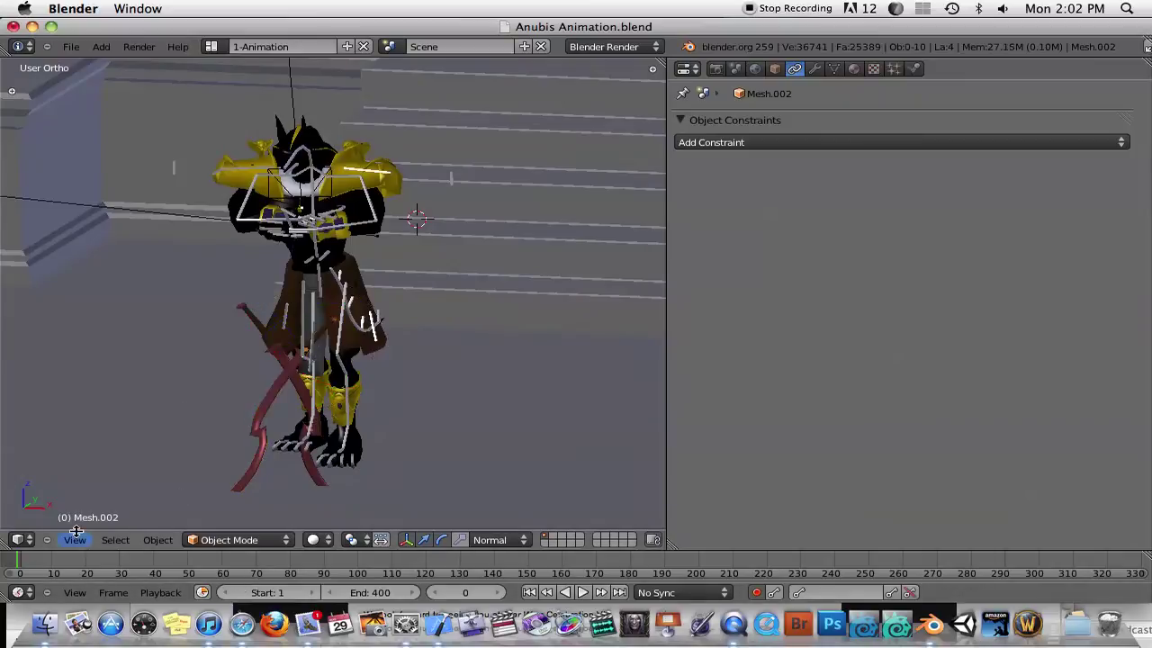
pyautogui.click(56, 565)
pyautogui.moveTo(56, 565); pyautogui.dragTo(452, 538)
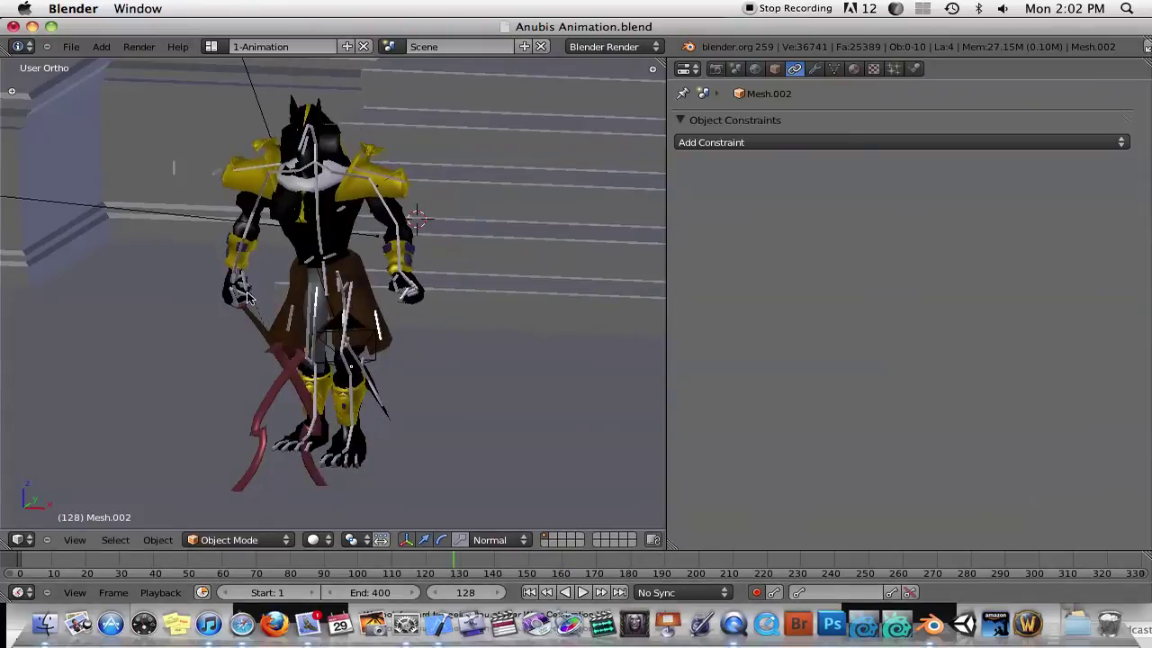
# Select the sword constrained to Khopesh Target.R to examine its Child Of settings, and return to frame 0
pyautogui.rightClick(251, 324)
pyautogui.rightClick(253, 323)
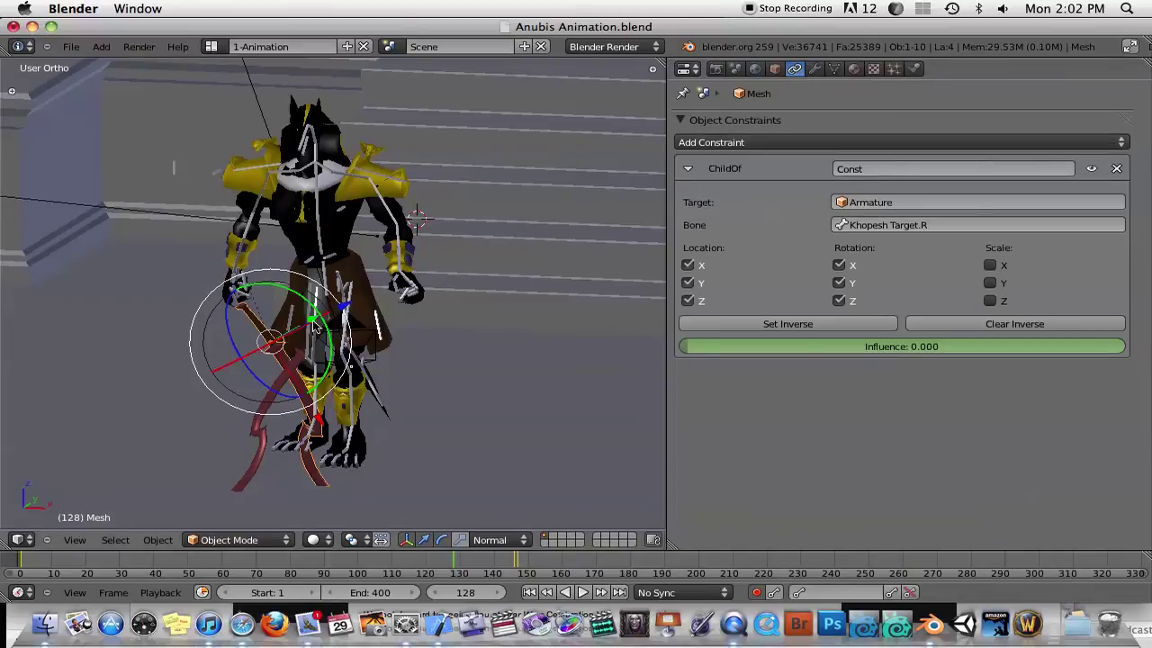
pyautogui.click(759, 142)
pyautogui.moveTo(78, 568); pyautogui.dragTo(16, 573)
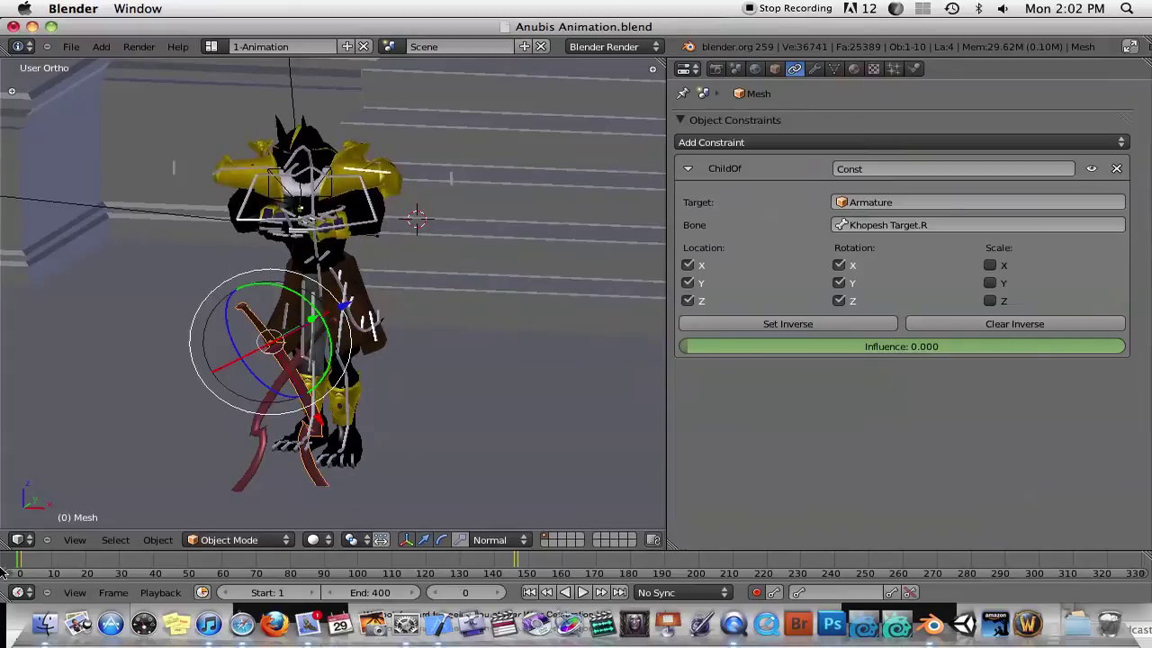
# Select the other sword, Mesh.002, and add a Child Of constraint to it
pyautogui.rightClick(267, 393)
pyautogui.moveTo(375, 375); pyautogui.dragTo(480, 354, button='middle')
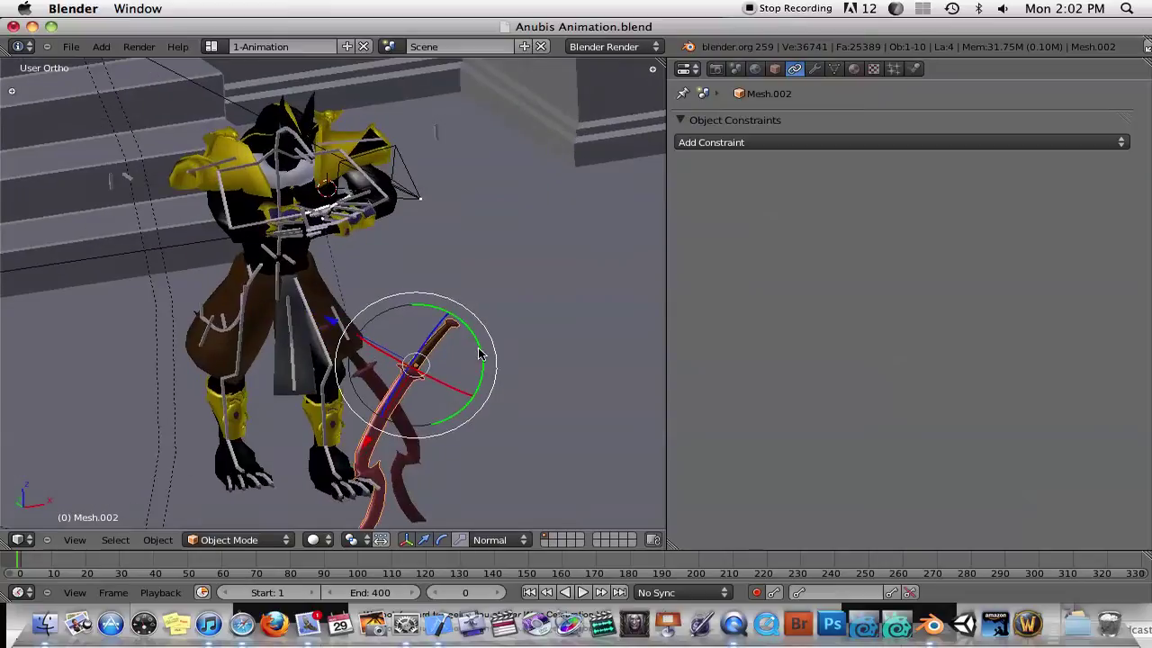
pyautogui.rightClick(404, 431)
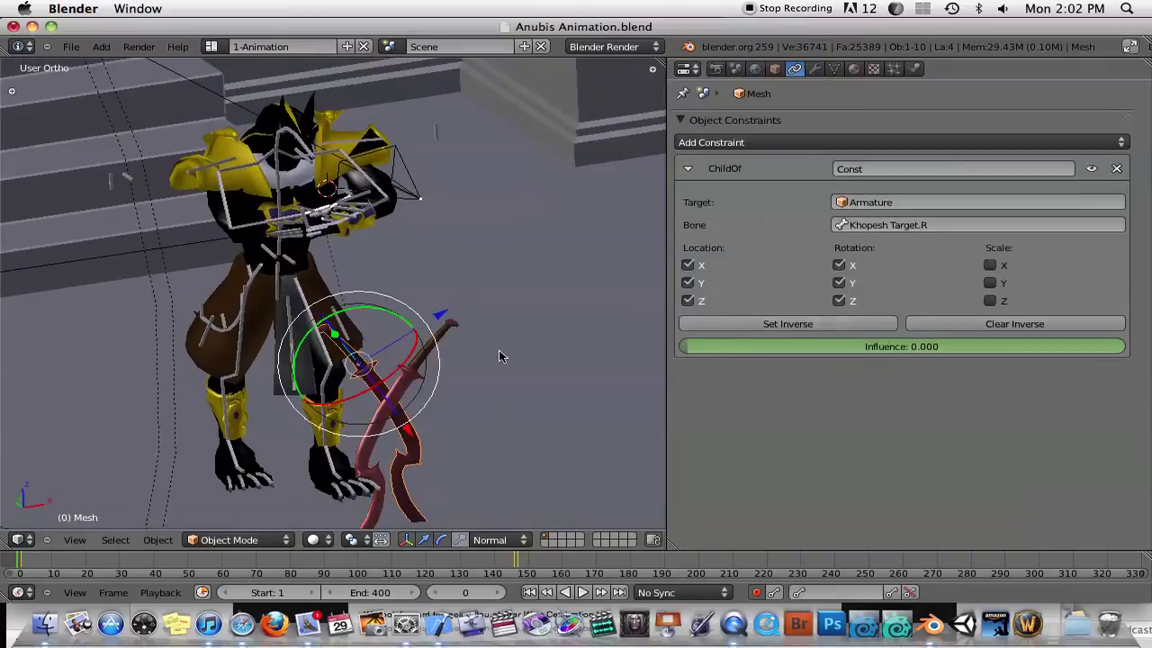
pyautogui.rightClick(439, 347)
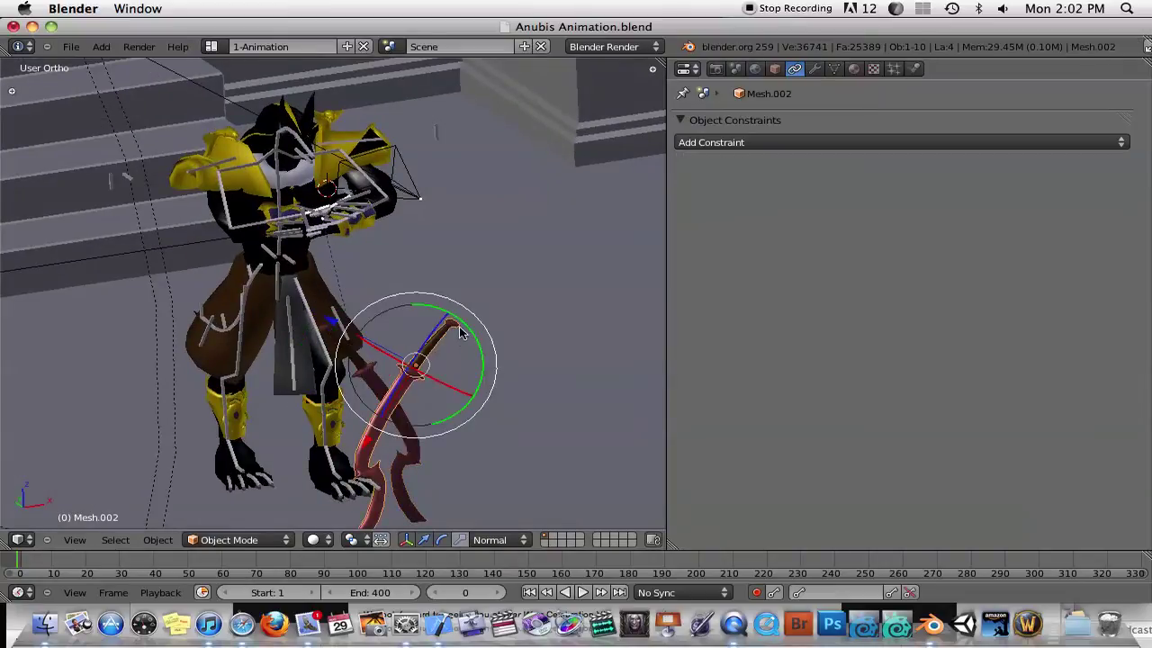
pyautogui.click(740, 143)
pyautogui.click(977, 195)
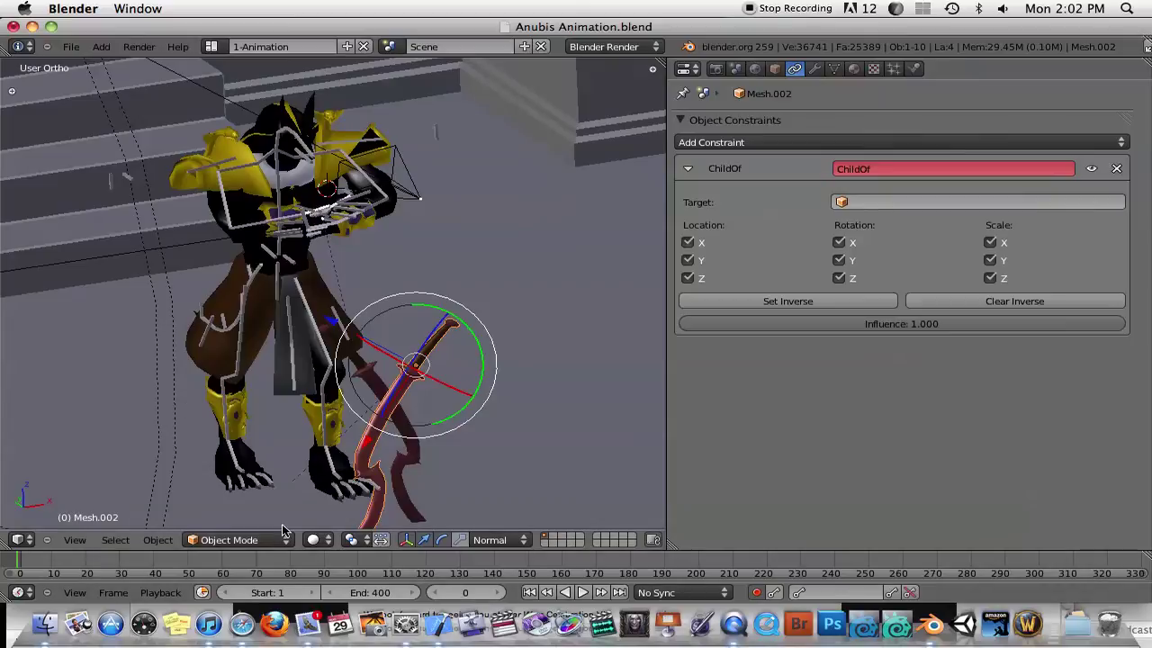
# Disable X, Y and Z scale in the sword's Child Of constraint and set its target to Armature
pyautogui.moveTo(413, 409); pyautogui.dragTo(378, 326, button='middle')
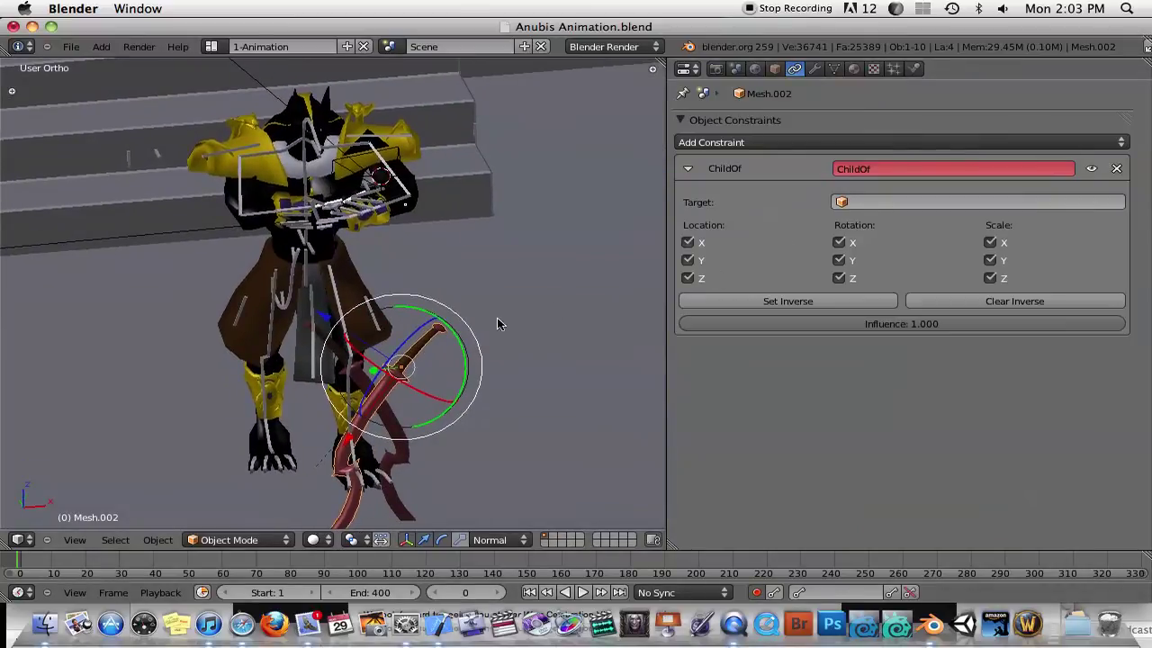
pyautogui.press('KP_1')
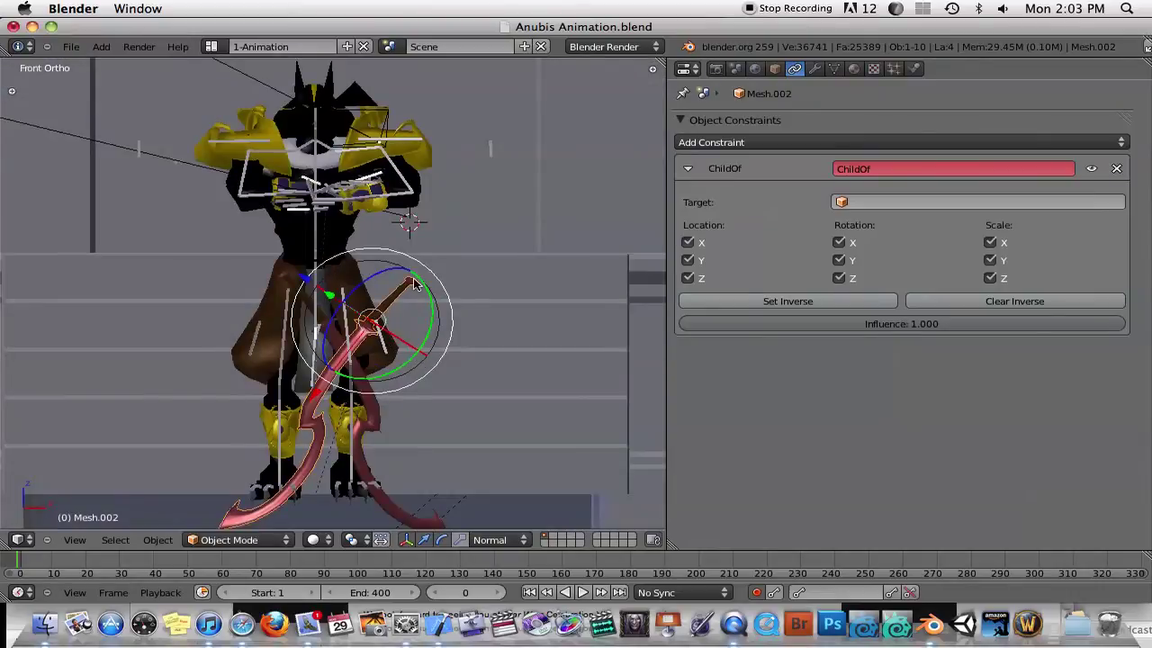
pyautogui.scroll(-1, 414, 284)
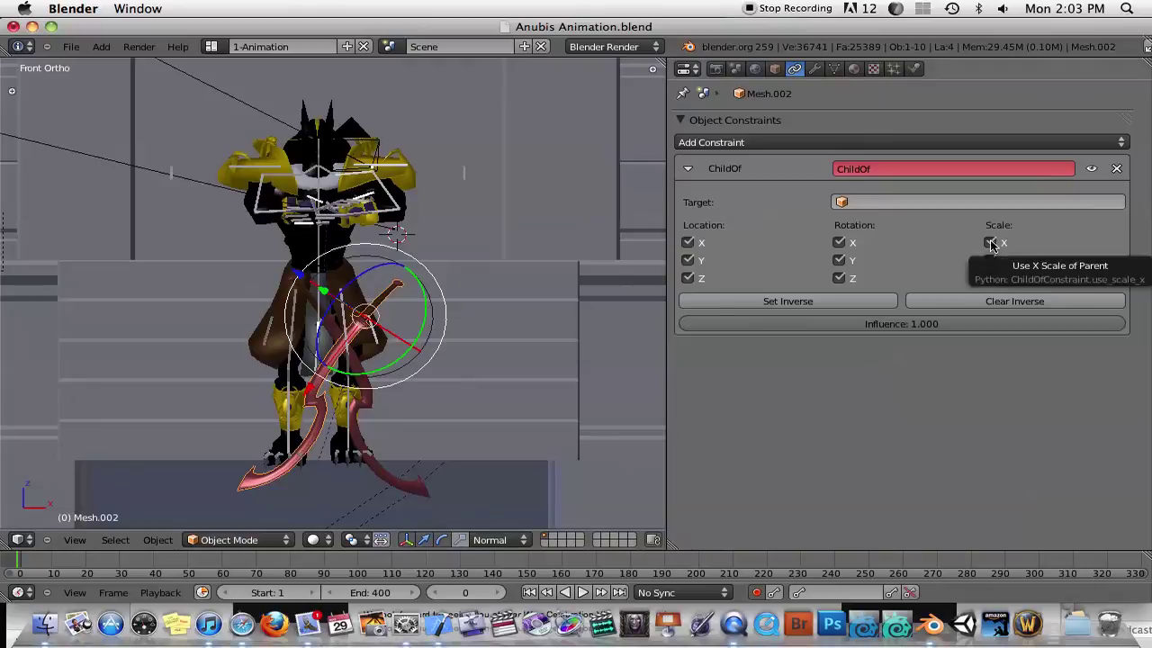
pyautogui.moveTo(991, 244); pyautogui.dragTo(992, 280)
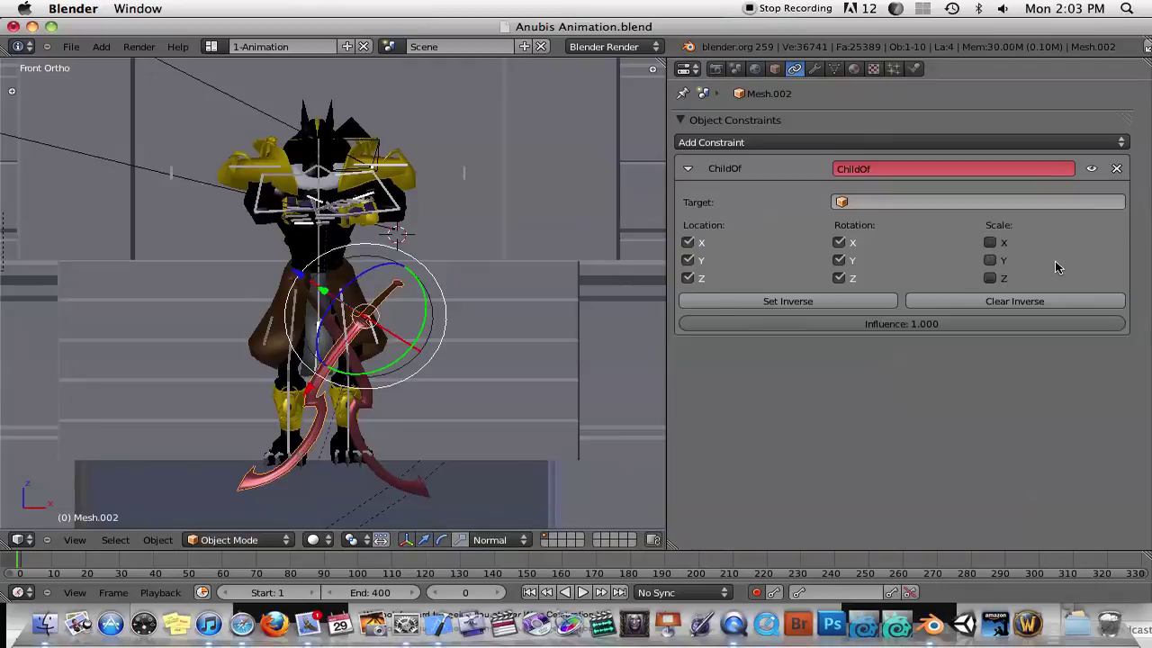
pyautogui.click(837, 202)
pyautogui.click(848, 224)
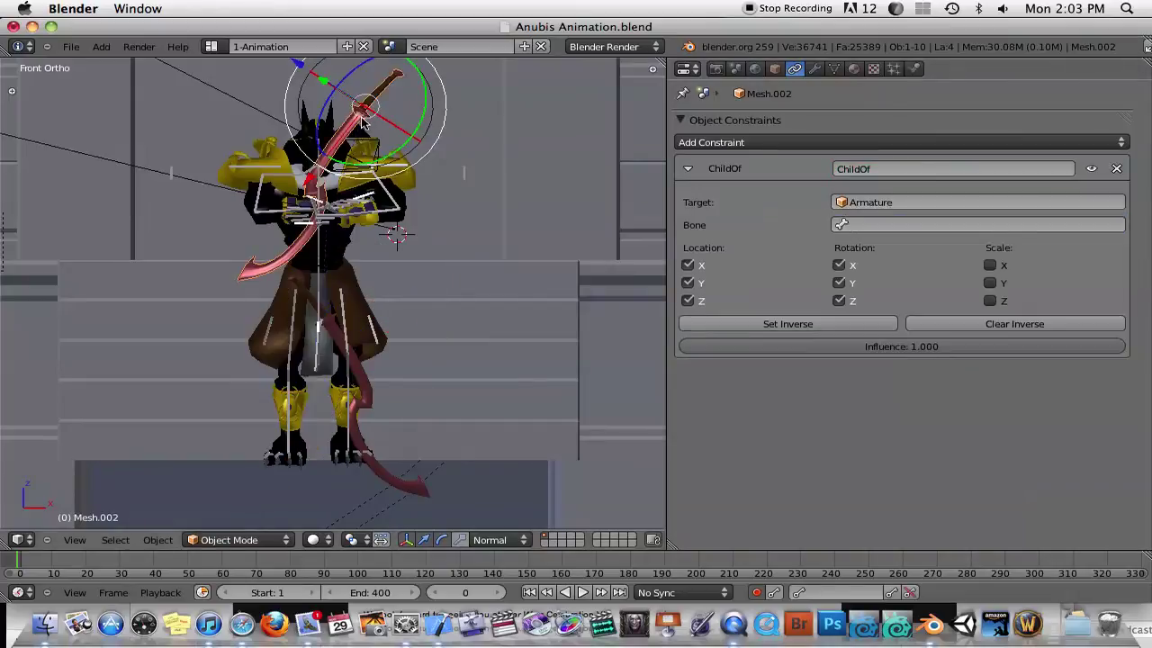
# Set the Child Of constraint's bone to Khopesh Target.L
pyautogui.click(842, 224)
pyautogui.scroll(-16, 888, 292)
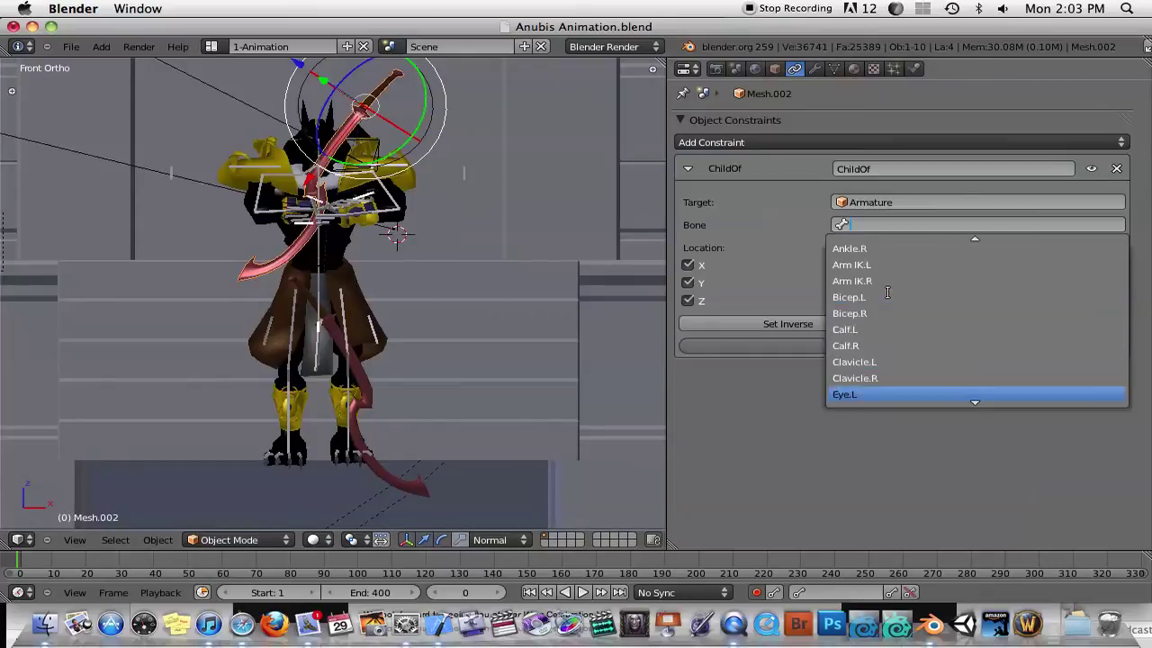
pyautogui.scroll(-7, 887, 292)
pyautogui.scroll(-18, 887, 293)
pyautogui.scroll(-11, 887, 292)
pyautogui.scroll(-10, 888, 292)
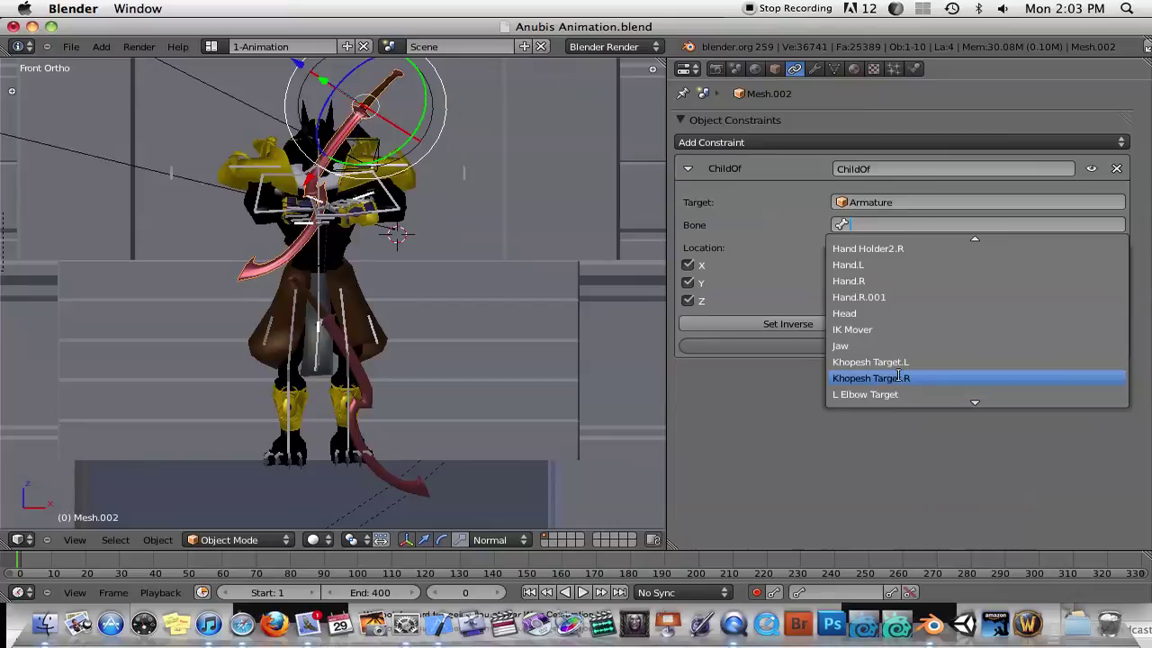
pyautogui.click(899, 364)
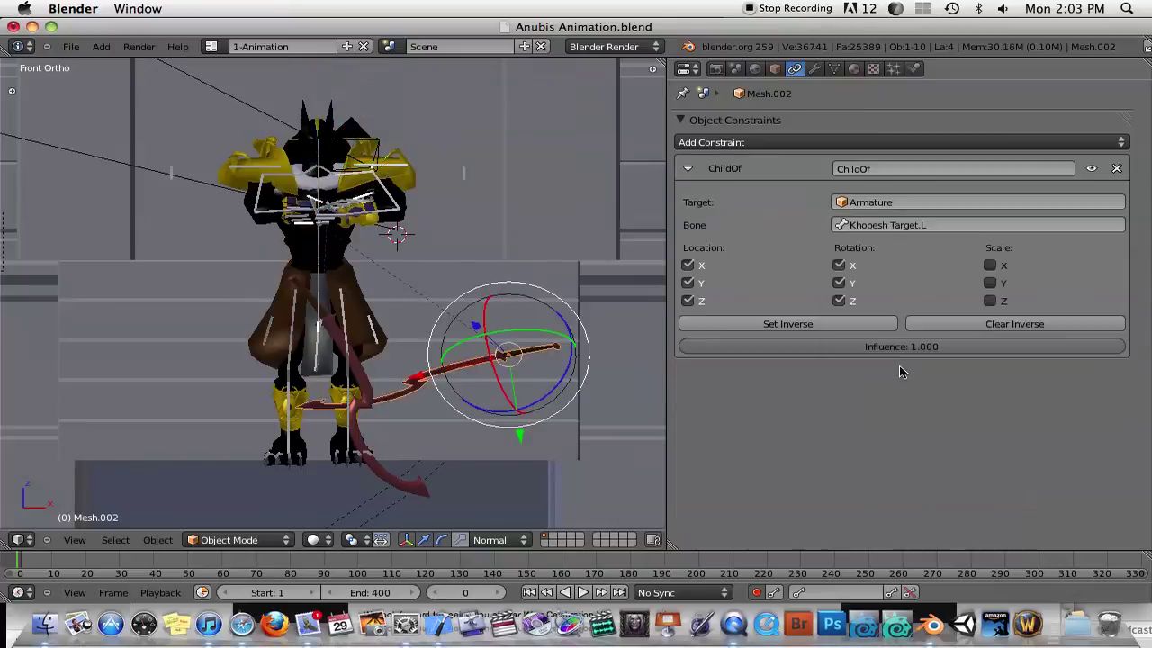
# Compare with the other sword's constraint, reselect Mesh.002 and apply Set Inverse to its Child Of constraint on frame 0
pyautogui.rightClick(367, 382)
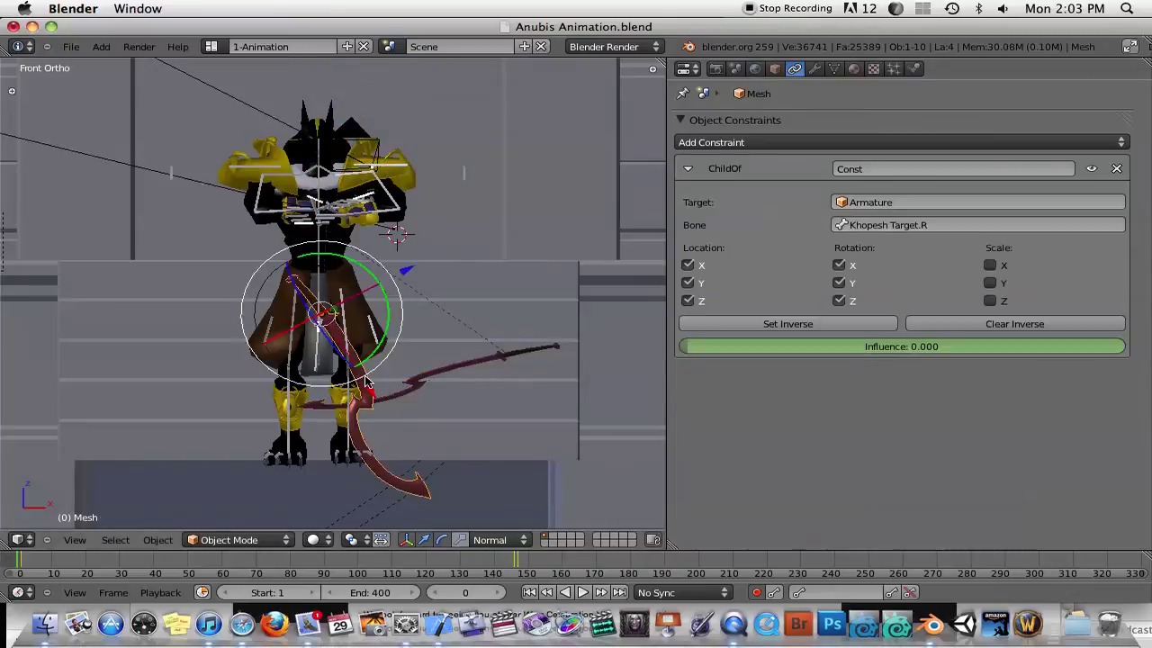
pyautogui.rightClick(455, 368)
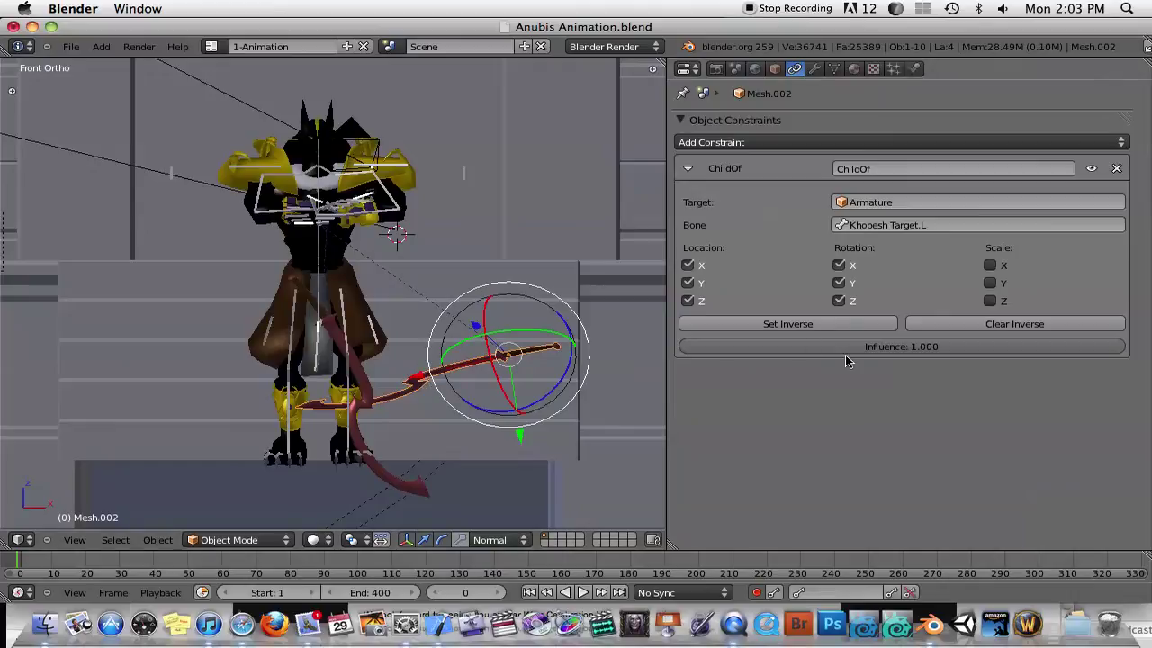
pyautogui.moveTo(880, 351); pyautogui.dragTo(1051, 354)
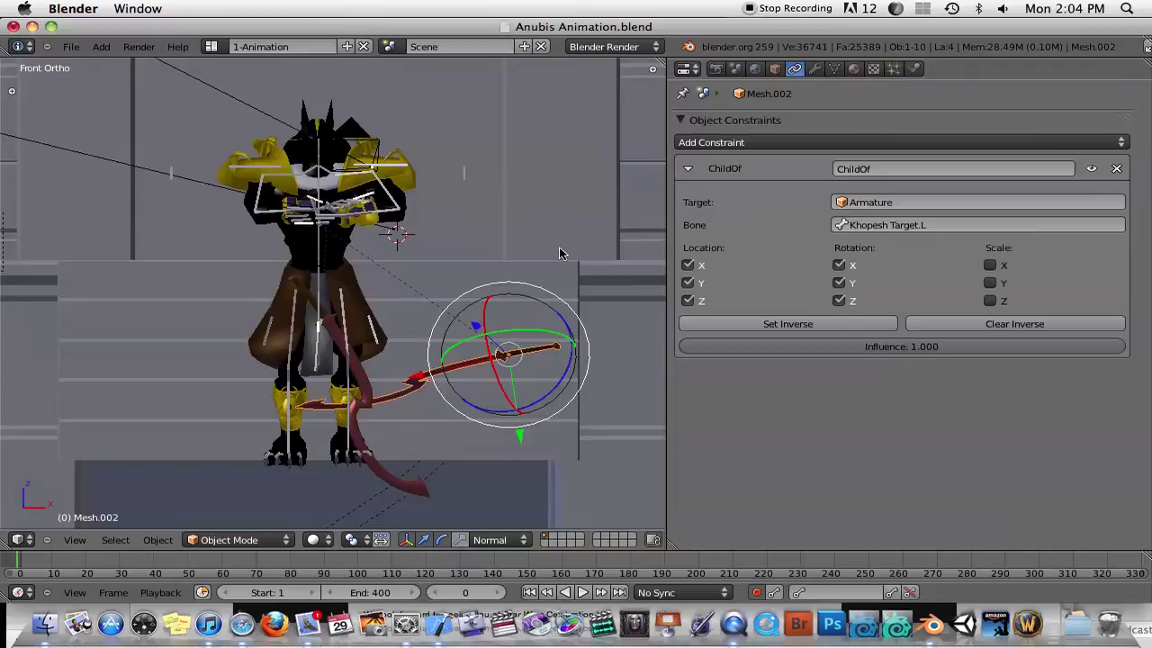
pyautogui.click(816, 325)
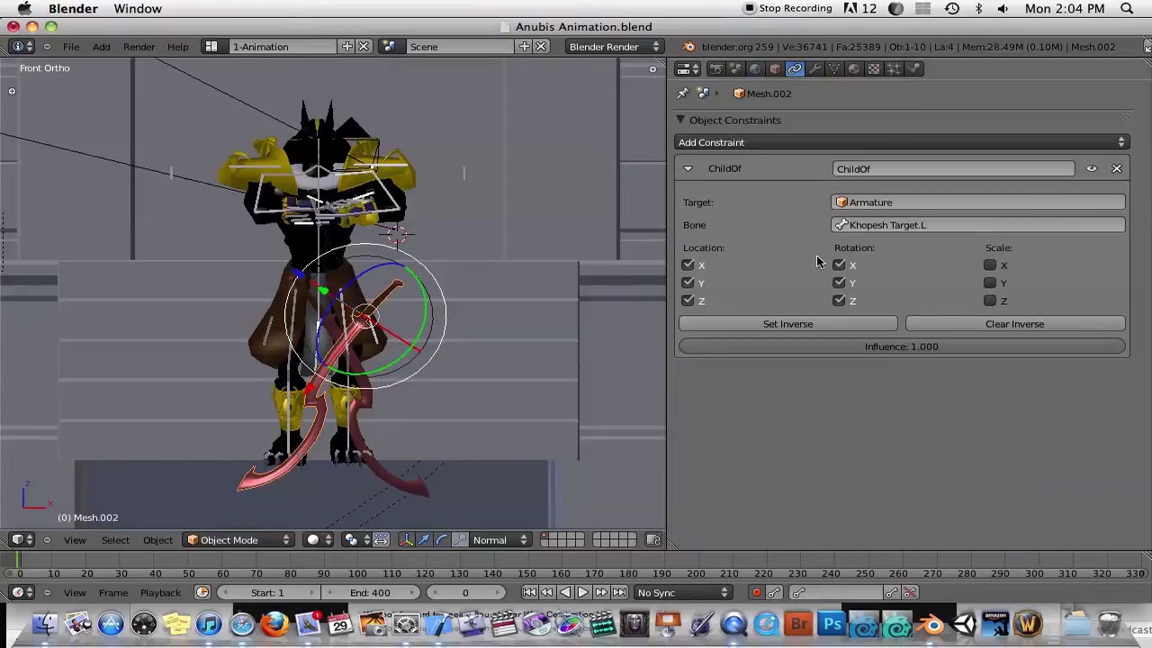
pyautogui.click(732, 323)
# Keyframe the Child Of influence at 0.000 on frame 0 and again on frame 109
pyautogui.moveTo(1096, 352); pyautogui.dragTo(650, 348)
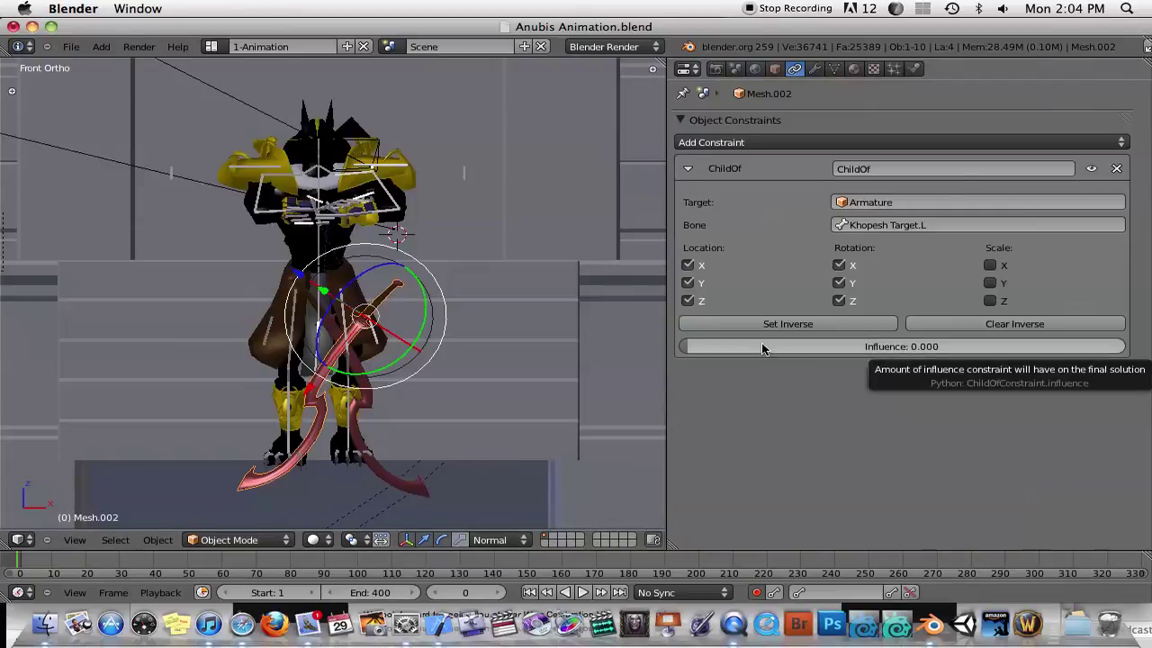
pyautogui.press('i')
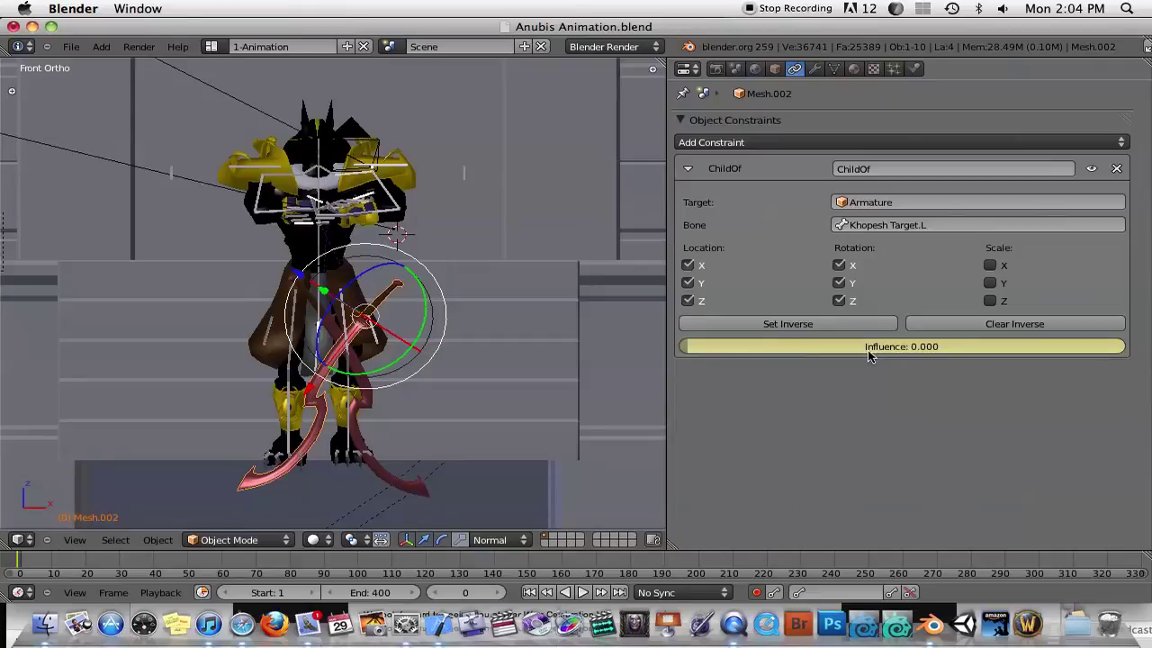
pyautogui.moveTo(20, 564); pyautogui.dragTo(263, 564)
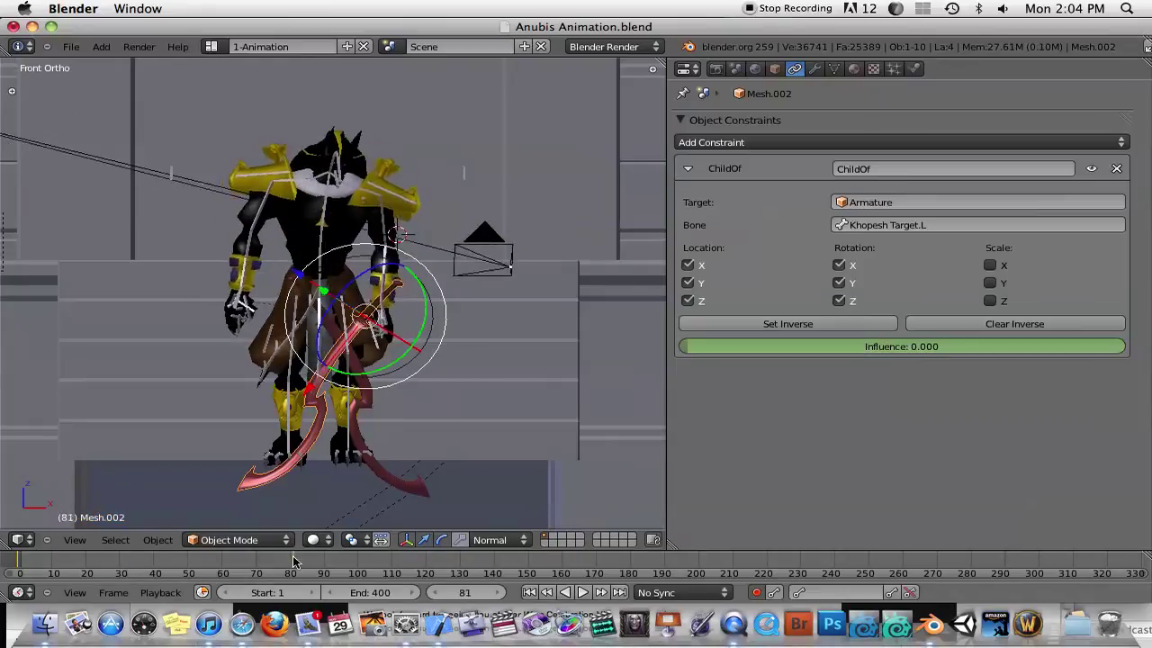
pyautogui.moveTo(297, 561); pyautogui.dragTo(388, 556)
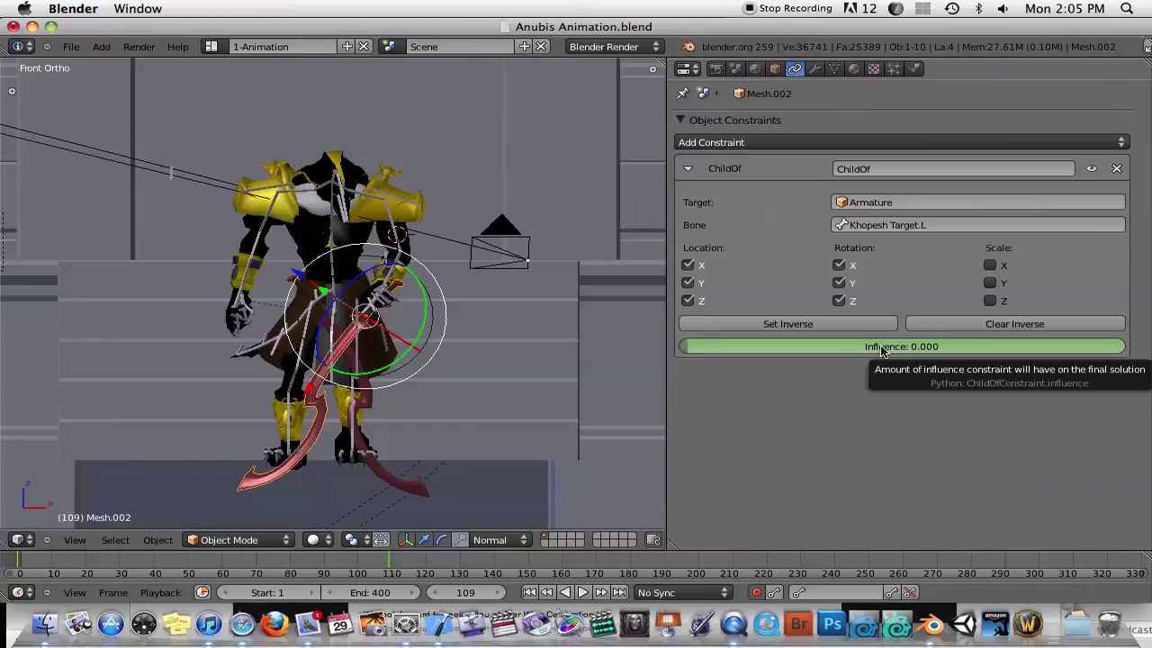
pyautogui.moveTo(683, 351)
pyautogui.mouseDown()
pyautogui.moveTo(698, 348)
pyautogui.moveTo(668, 351)
pyautogui.mouseUp()
pyautogui.press('i')
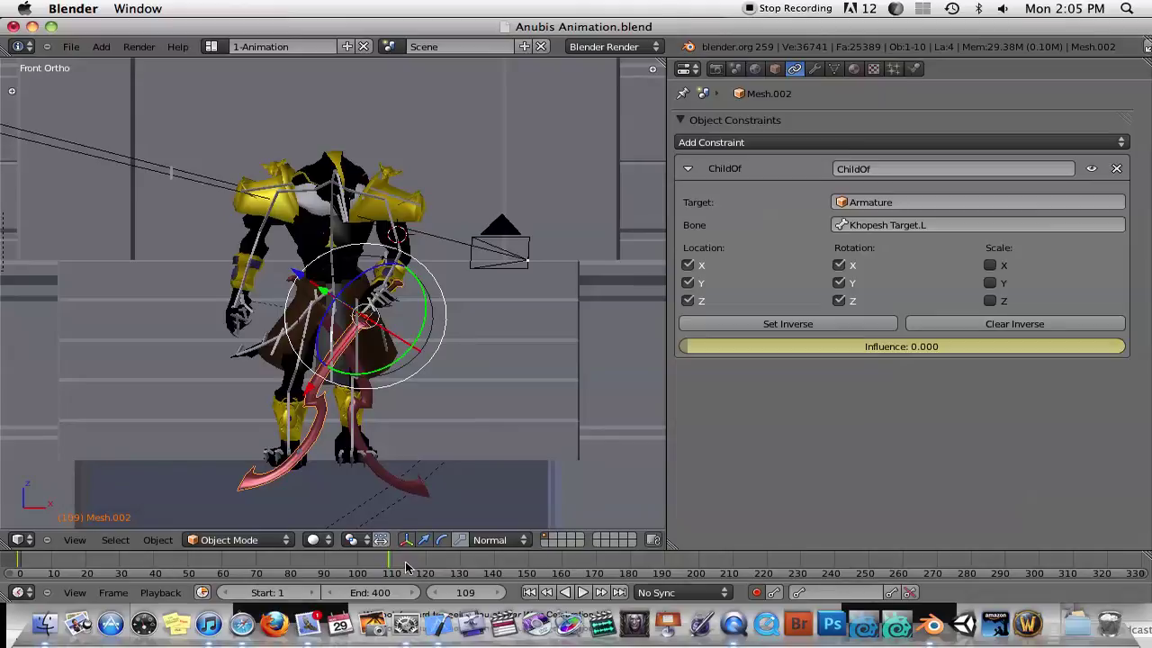
# Advance to frame 110, set the Child Of influence to 1.000 and keyframe it
pyautogui.press('Right')
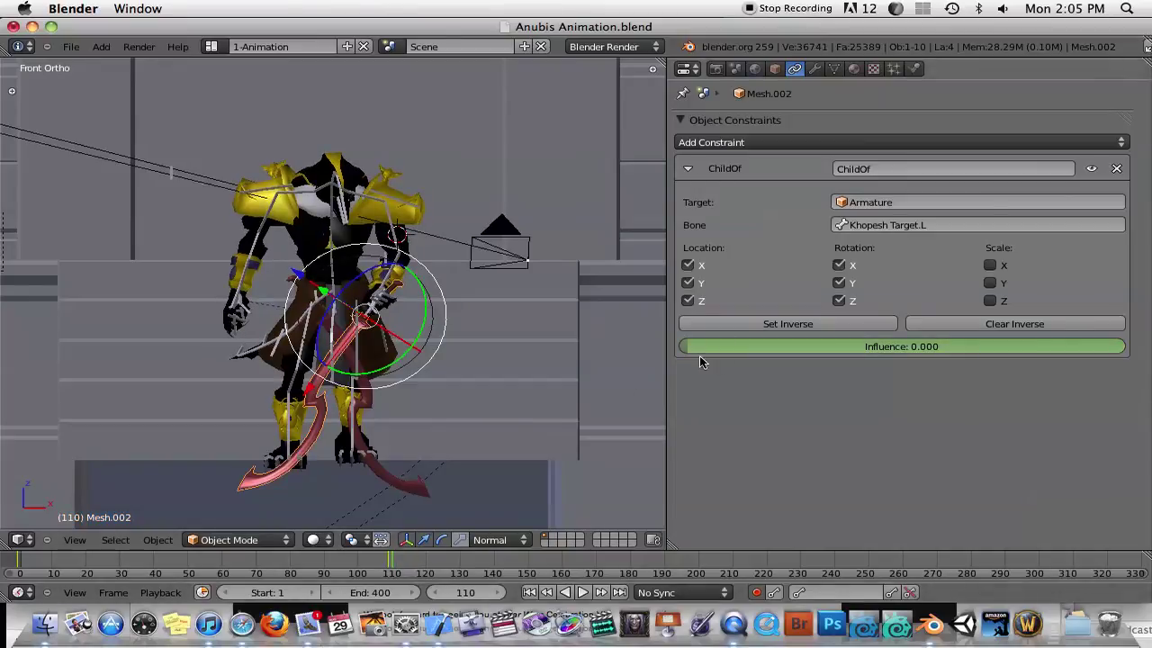
pyautogui.moveTo(690, 346); pyautogui.dragTo(1150, 357)
pyautogui.press('i')
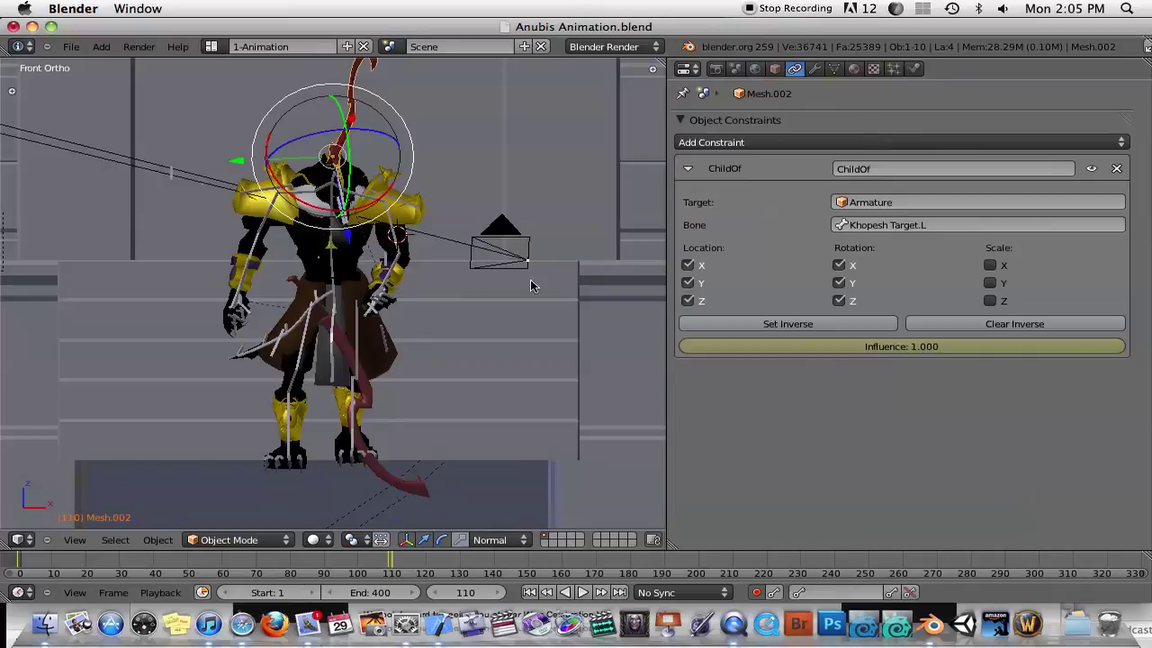
# Clear the Child Of constraint's inverse correction on frame 110 and apply Set Inverse again
pyautogui.click(817, 322)
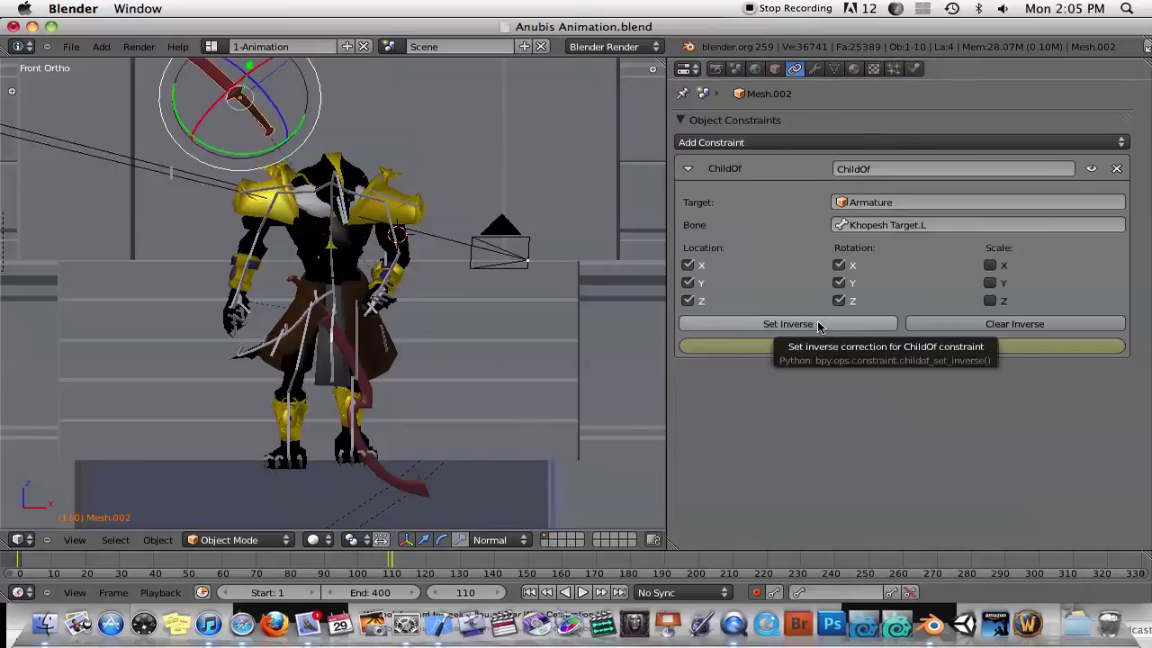
pyautogui.click(817, 322)
pyautogui.click(980, 329)
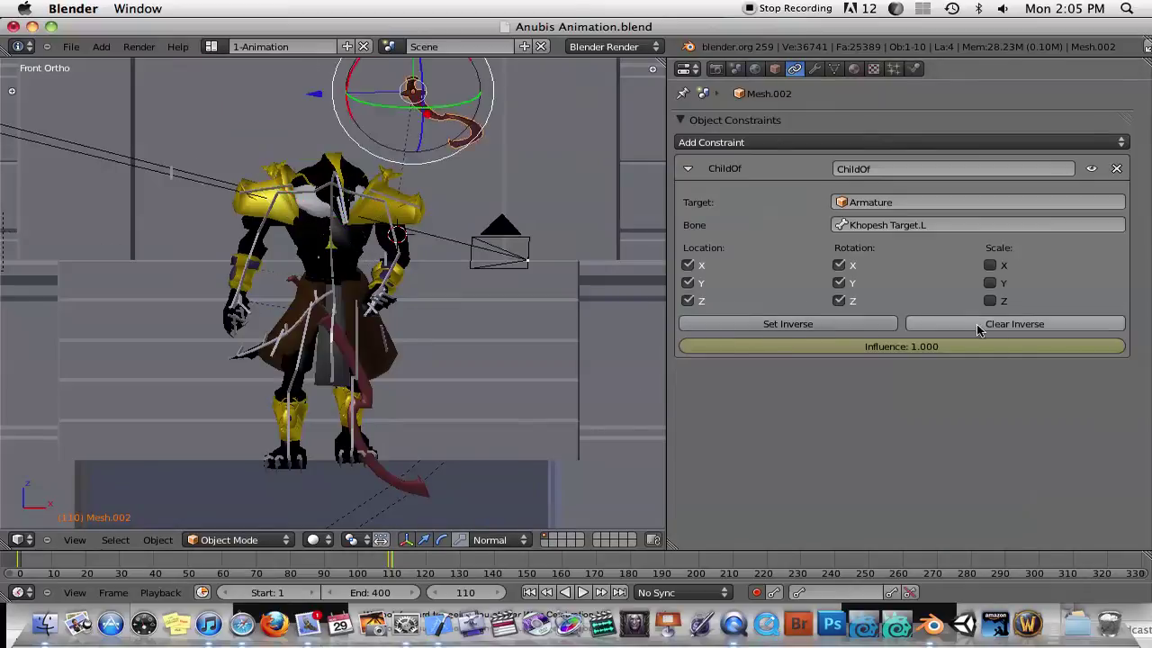
pyautogui.click(809, 329)
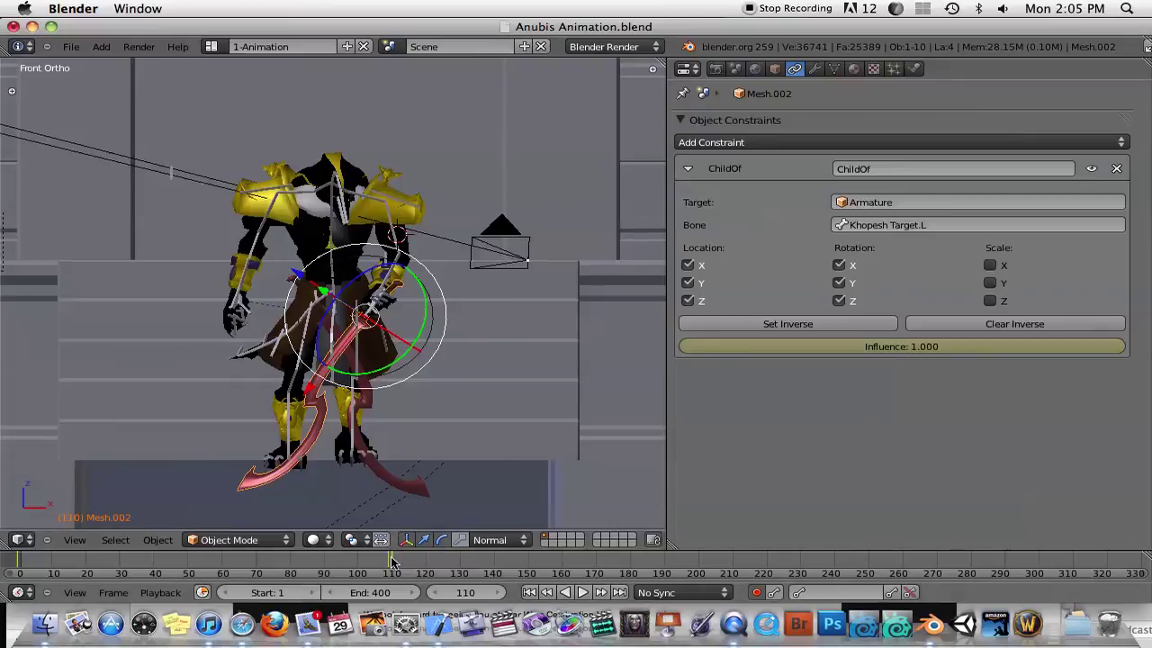
# Delete the existing Child Of constraint from the Mesh.002 sword and return to frame 0
pyautogui.moveTo(391, 564); pyautogui.dragTo(358, 560)
pyautogui.click(1117, 168)
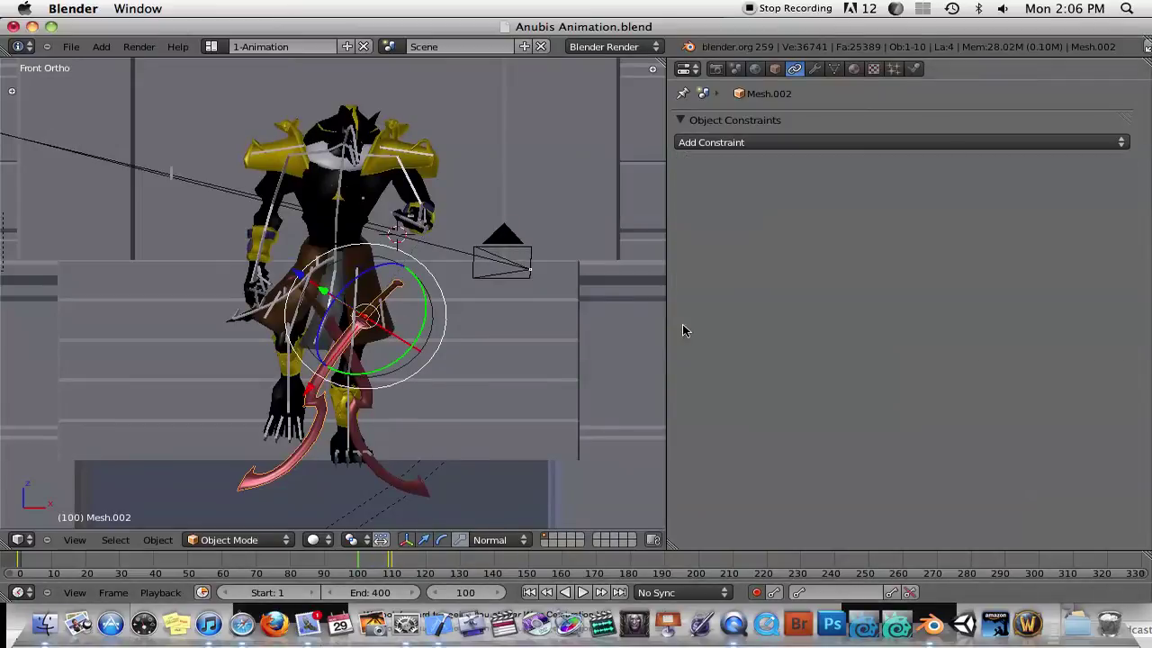
pyautogui.moveTo(351, 566); pyautogui.dragTo(3, 560)
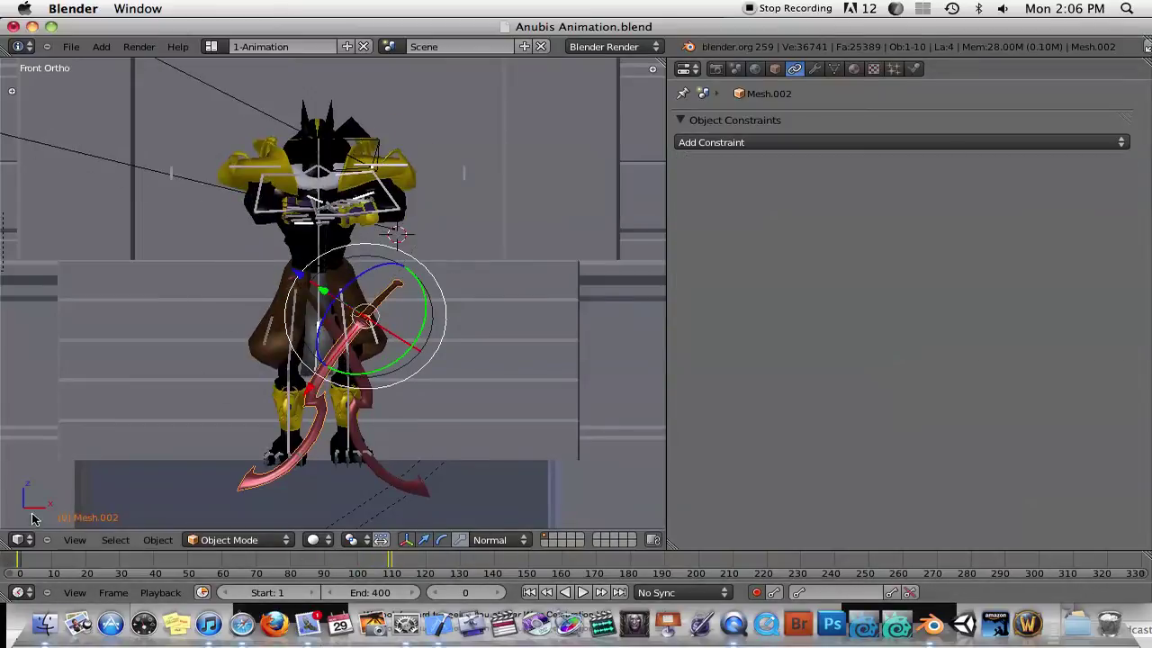
# Add a new Child Of constraint to Mesh.002 and disable its X, Y and Z scale influence
pyautogui.click(905, 144)
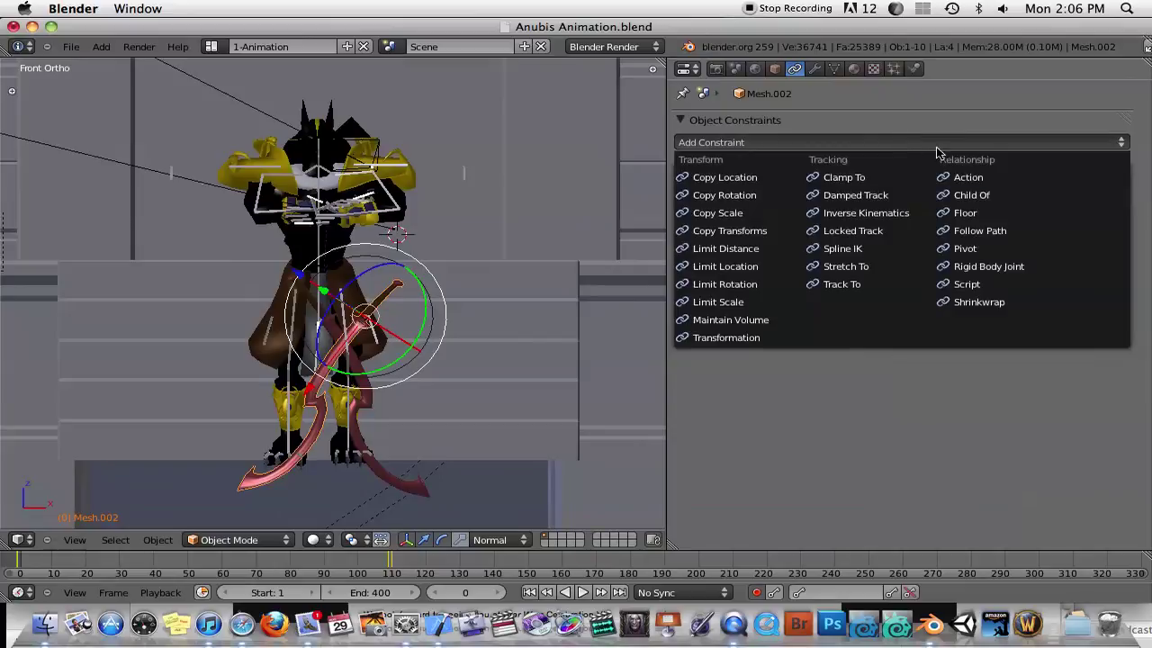
pyautogui.click(974, 195)
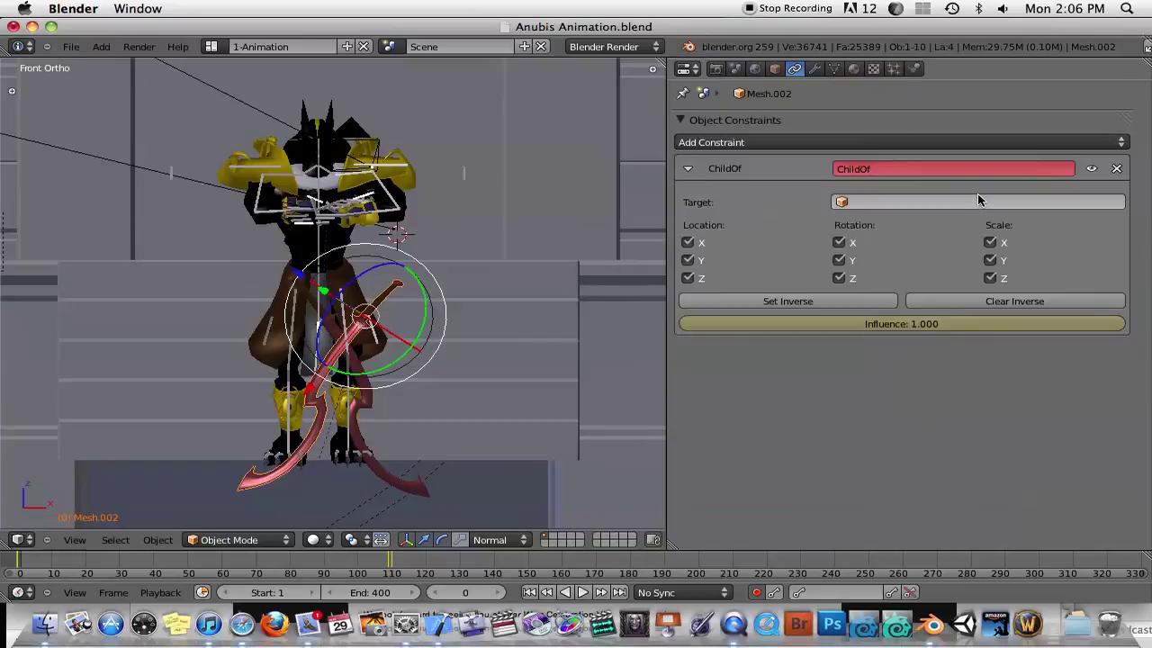
pyautogui.click(990, 242)
pyautogui.click(990, 260)
pyautogui.click(990, 279)
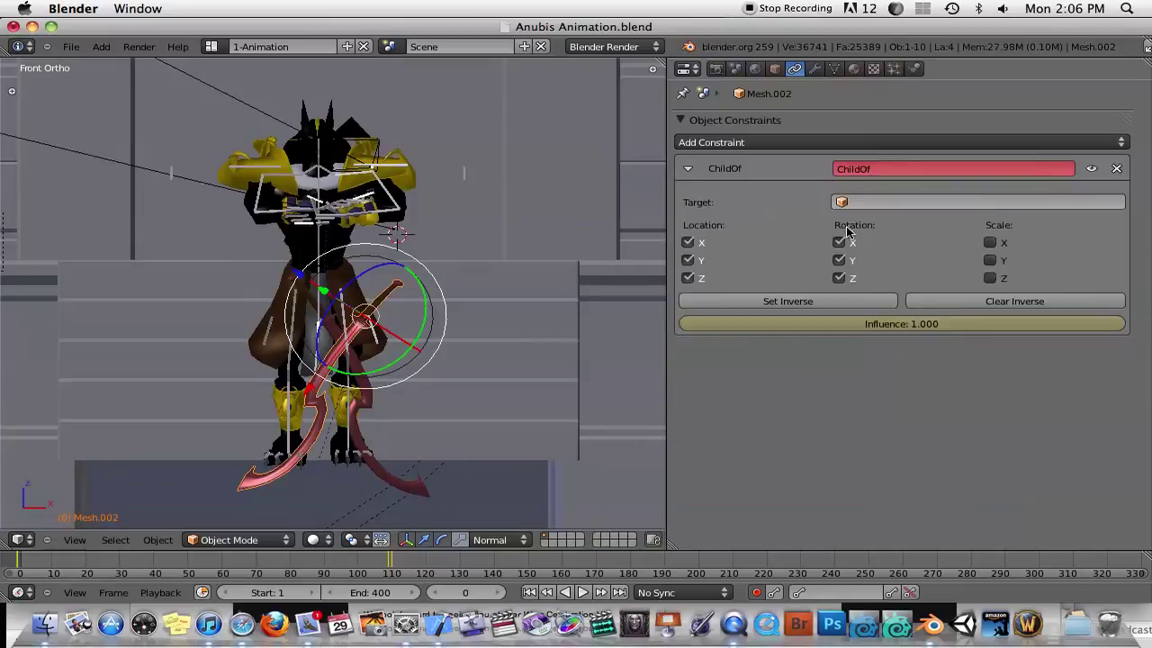
# Target the Child Of constraint to the Armature's Khopesh Target.L bone and set its influence to 0.000 on frame 0
pyautogui.click(844, 202)
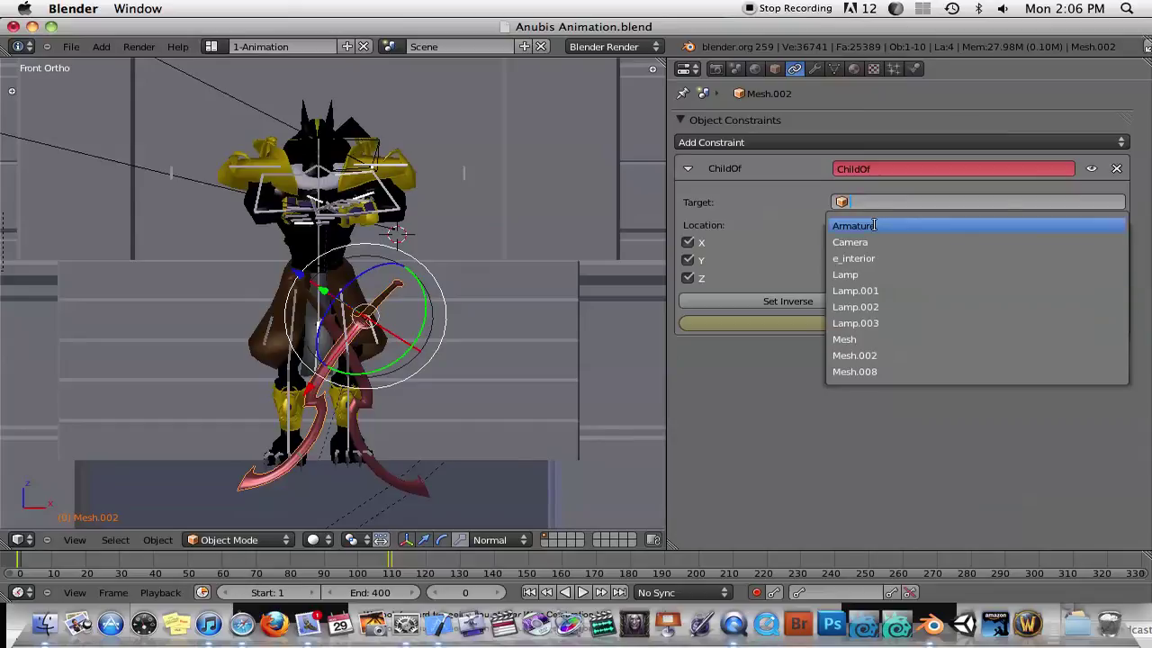
pyautogui.click(862, 226)
pyautogui.click(844, 225)
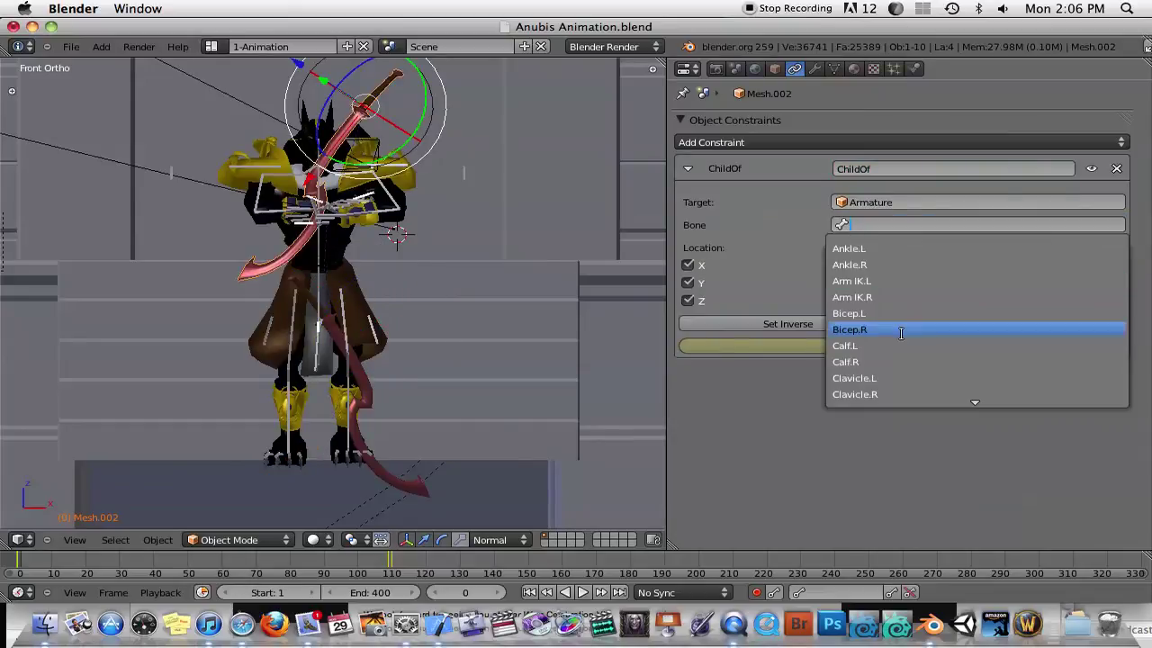
pyautogui.scroll(-12, 900, 333)
pyautogui.scroll(-20, 901, 333)
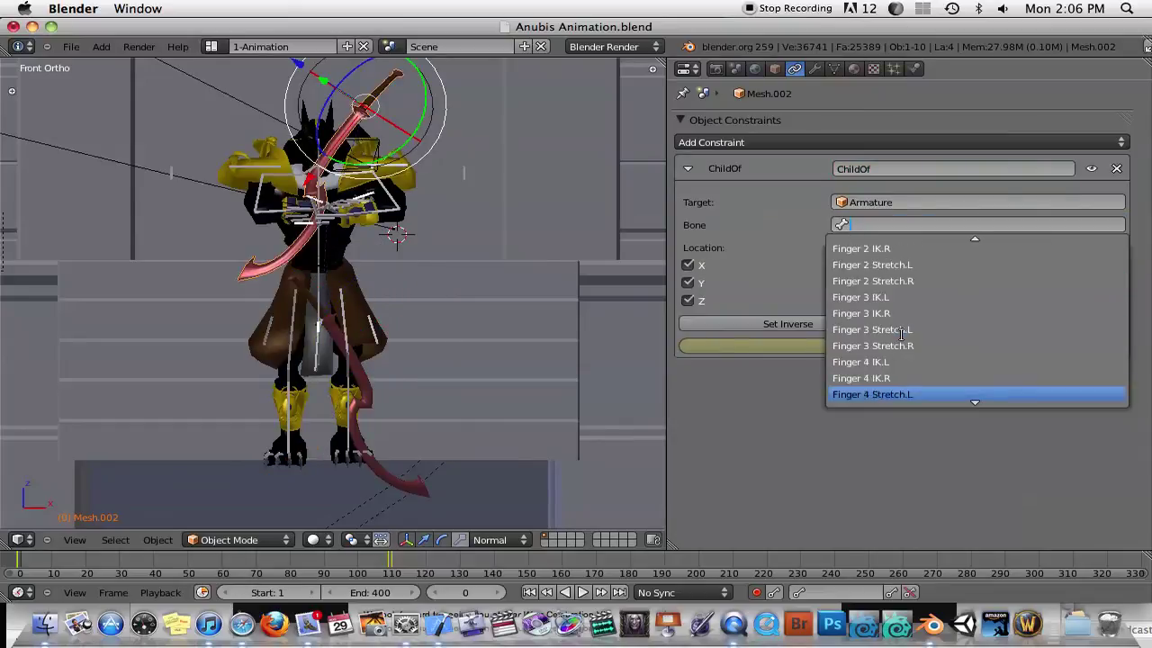
pyautogui.scroll(-20, 901, 334)
pyautogui.scroll(-2, 901, 334)
pyautogui.click(905, 315)
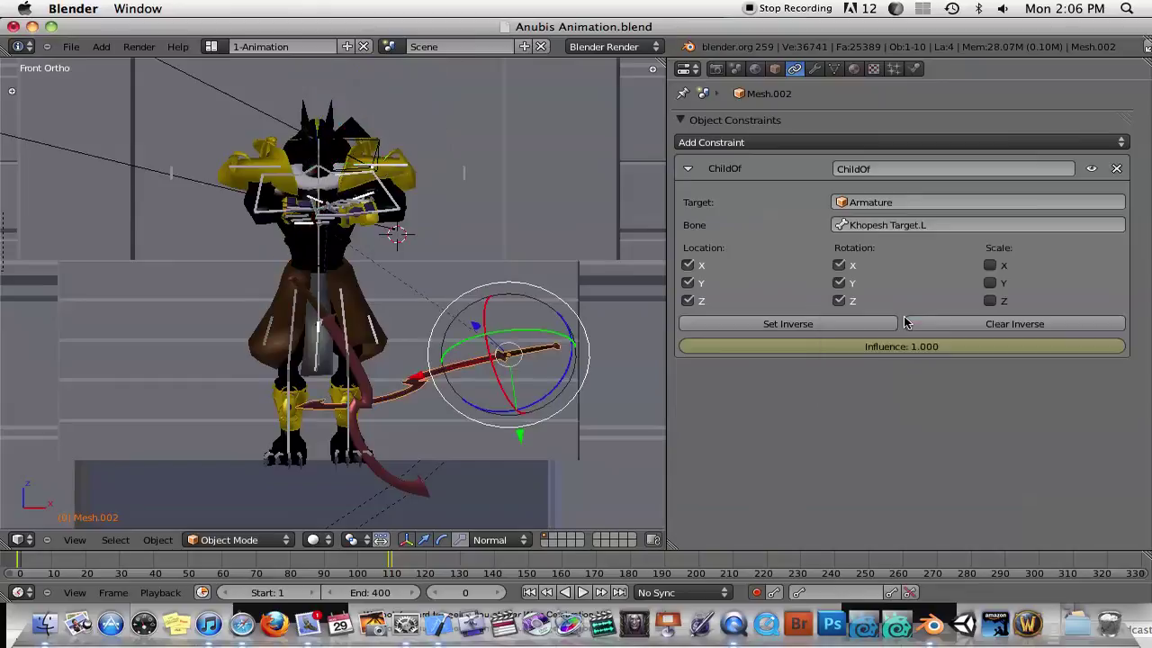
pyautogui.moveTo(992, 347); pyautogui.dragTo(480, 335)
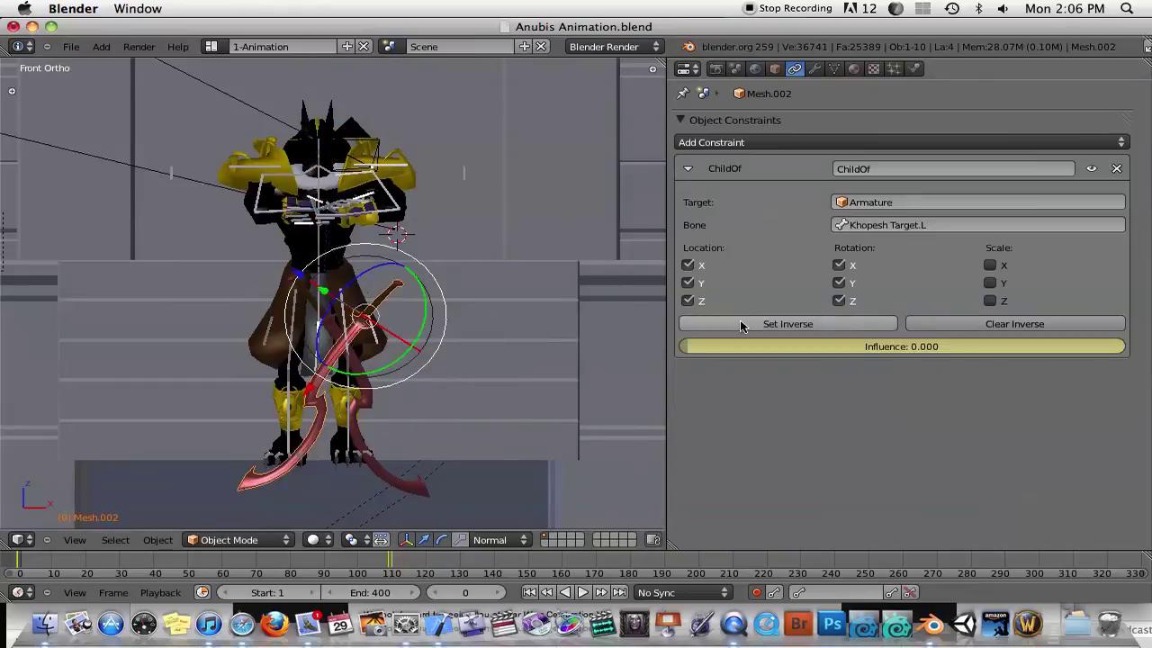
# Advance through frame 109 to frame 110 and apply Set Inverse to the sword's Child Of constraint
pyautogui.moveTo(22, 566); pyautogui.dragTo(390, 576)
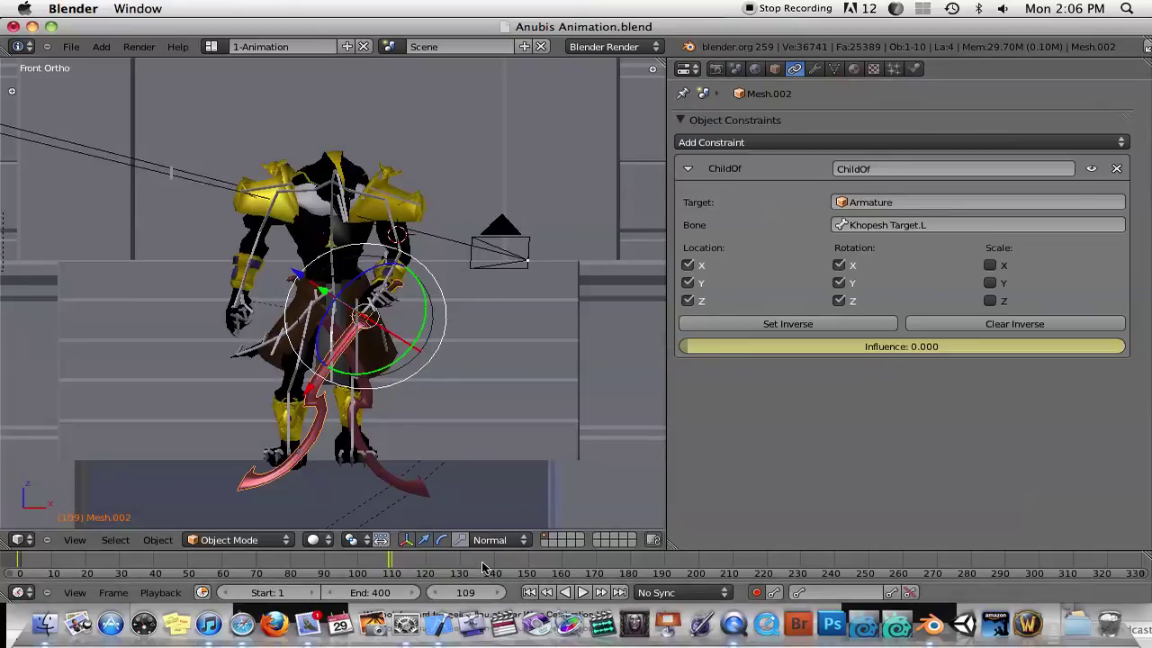
pyautogui.press('Right')
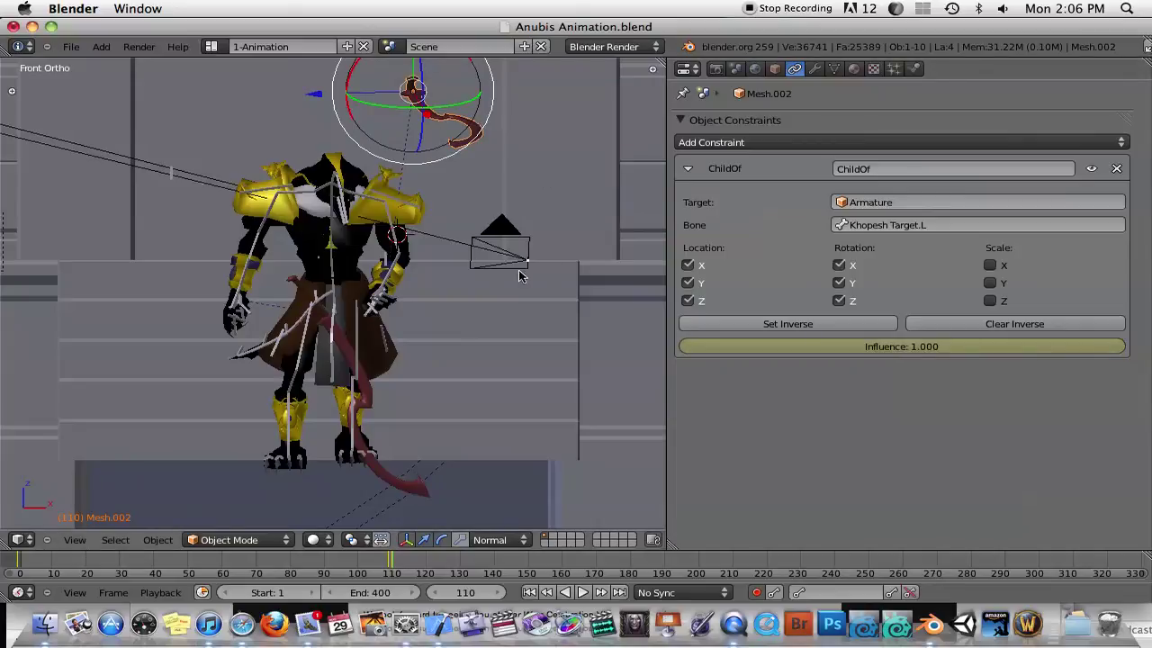
pyautogui.click(808, 328)
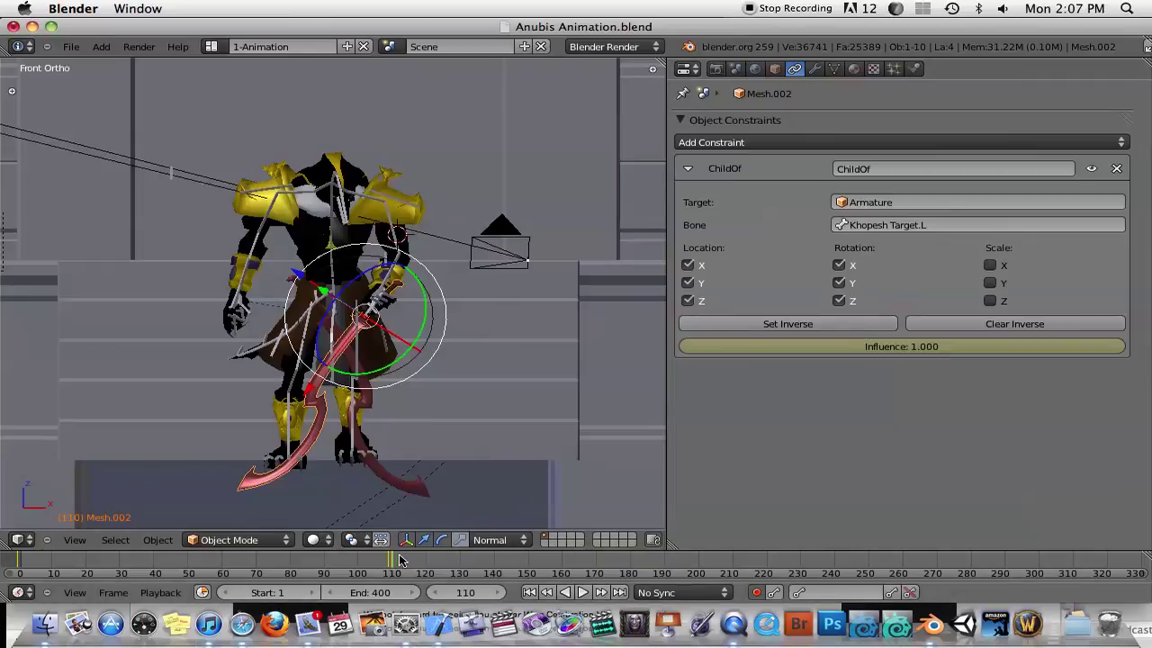
# Review the sword pickup from several angles by scrubbing the animation before and after frame 110
pyautogui.moveTo(396, 560); pyautogui.dragTo(135, 538)
pyautogui.moveTo(270, 320); pyautogui.dragTo(347, 292, button='middle')
pyautogui.moveTo(558, 324); pyautogui.dragTo(427, 346, button='middle')
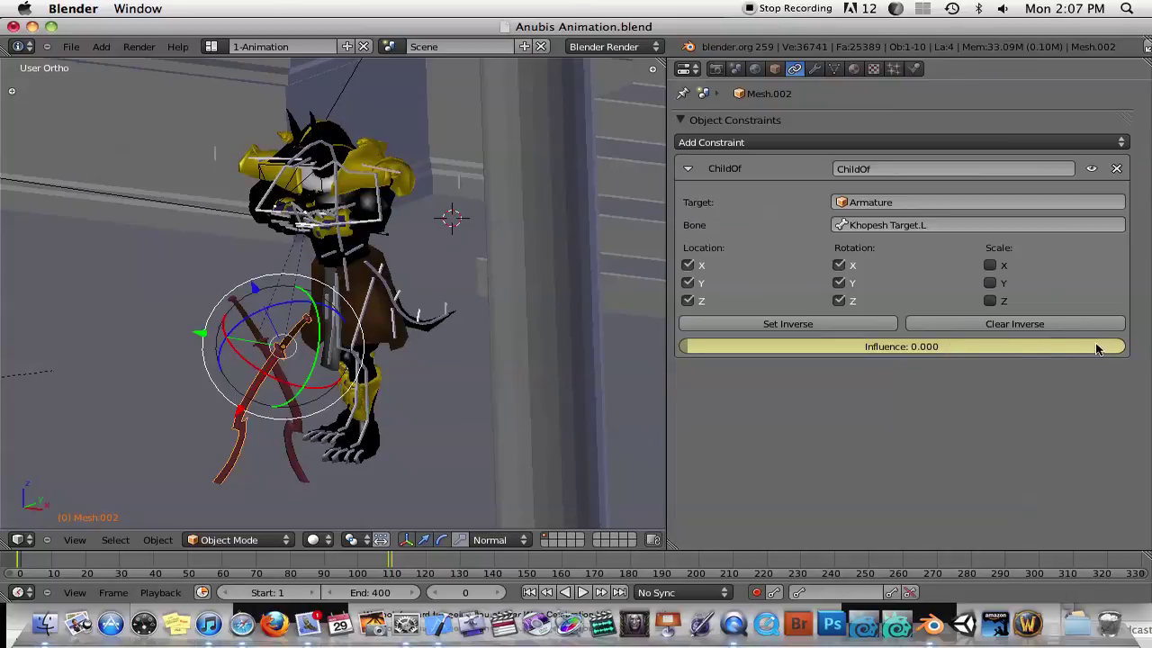
pyautogui.click(420, 560)
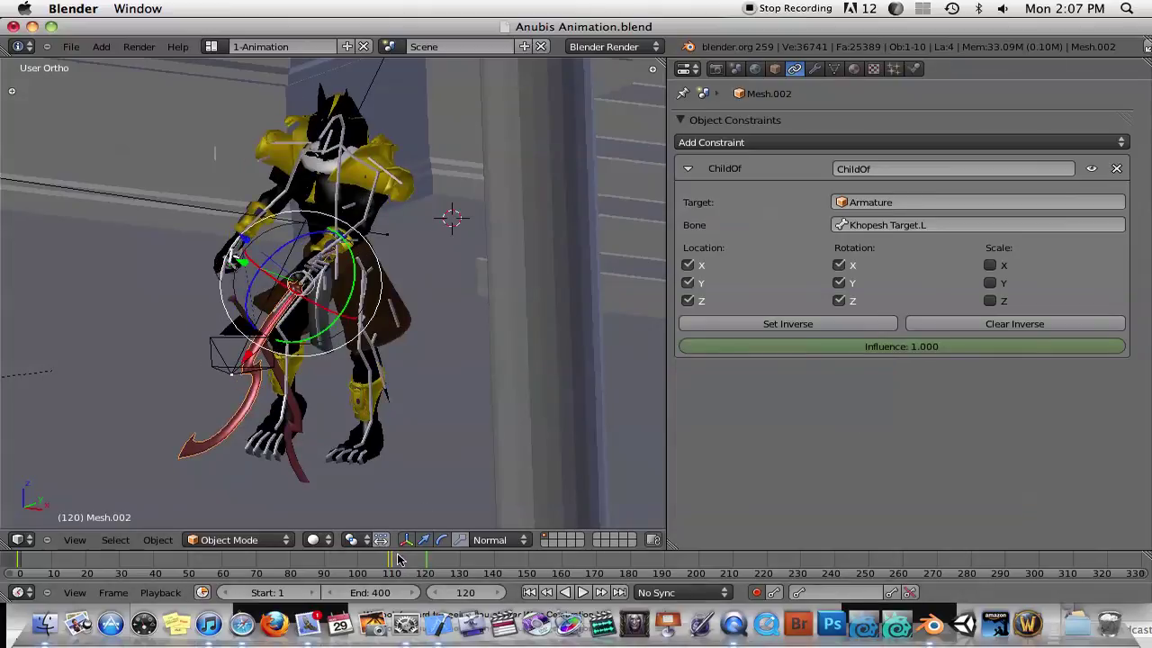
pyautogui.moveTo(400, 559); pyautogui.dragTo(3, 560)
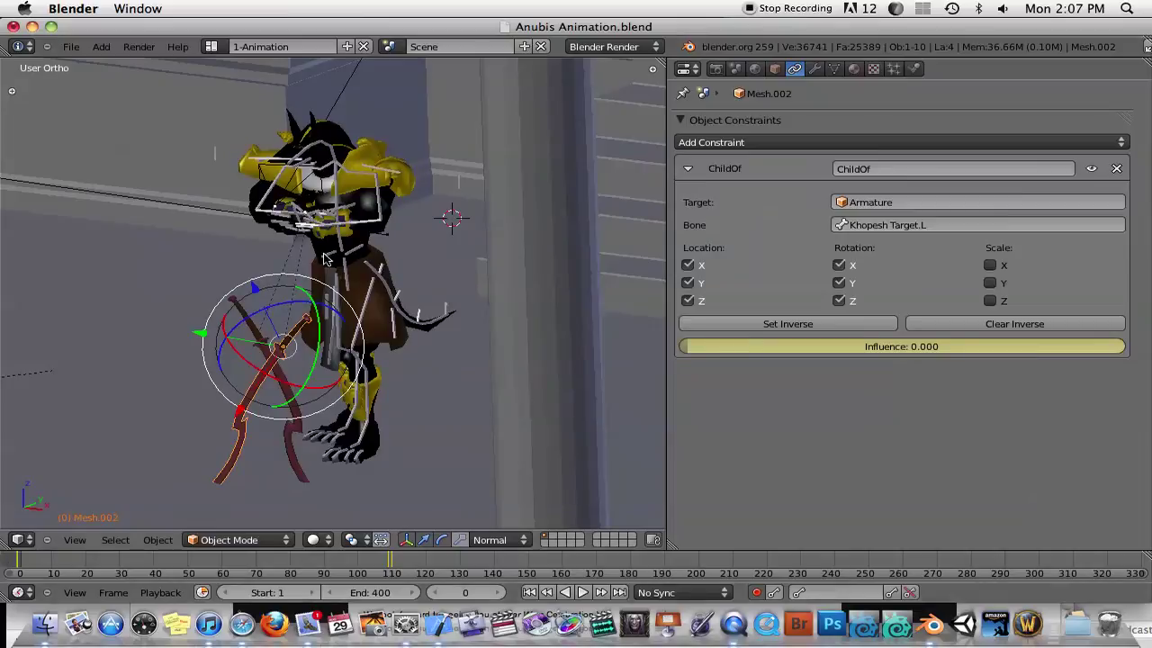
pyautogui.hscroll(5, 452, 262)
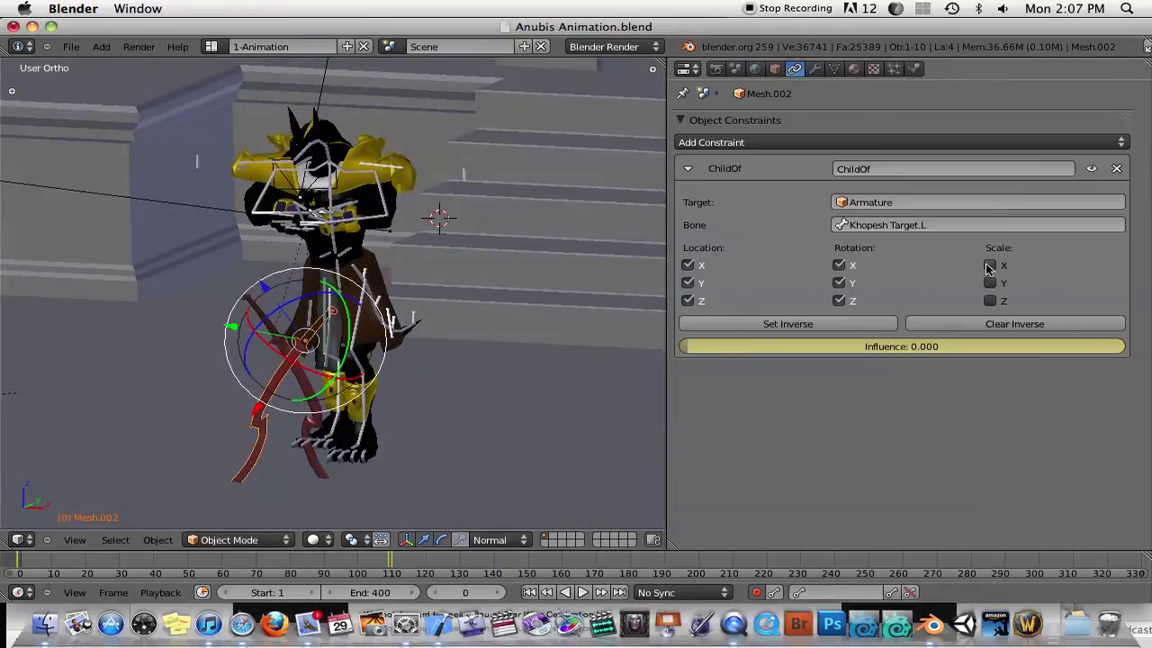
pyautogui.moveTo(989, 267); pyautogui.dragTo(990, 282)
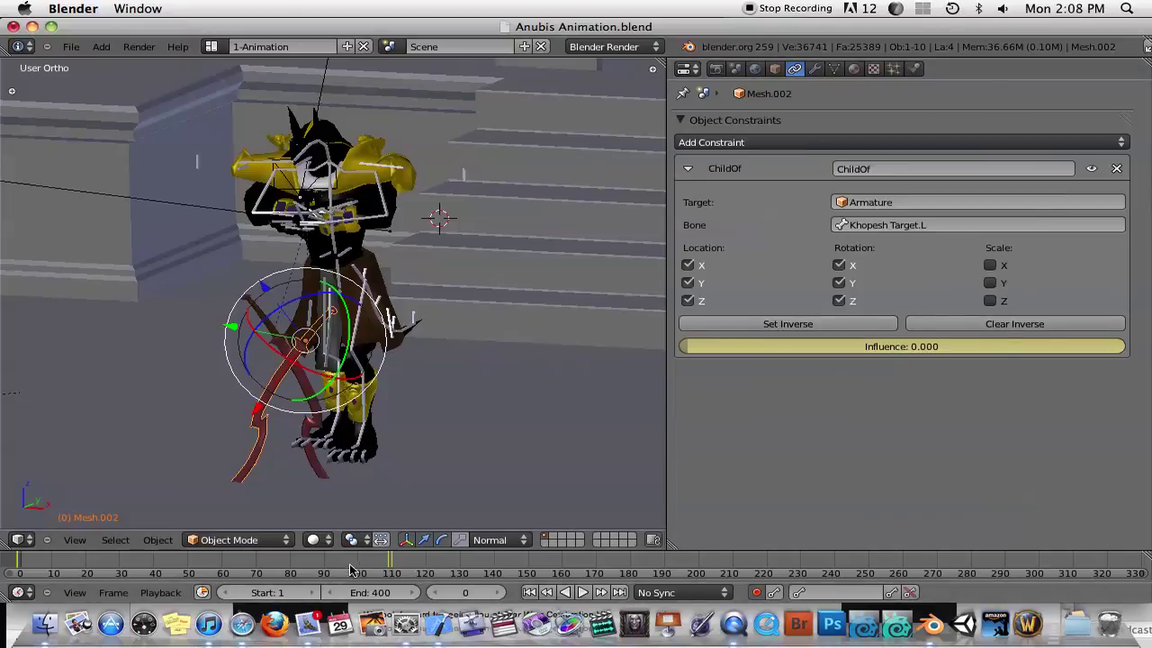
pyautogui.moveTo(356, 565); pyautogui.dragTo(486, 564)
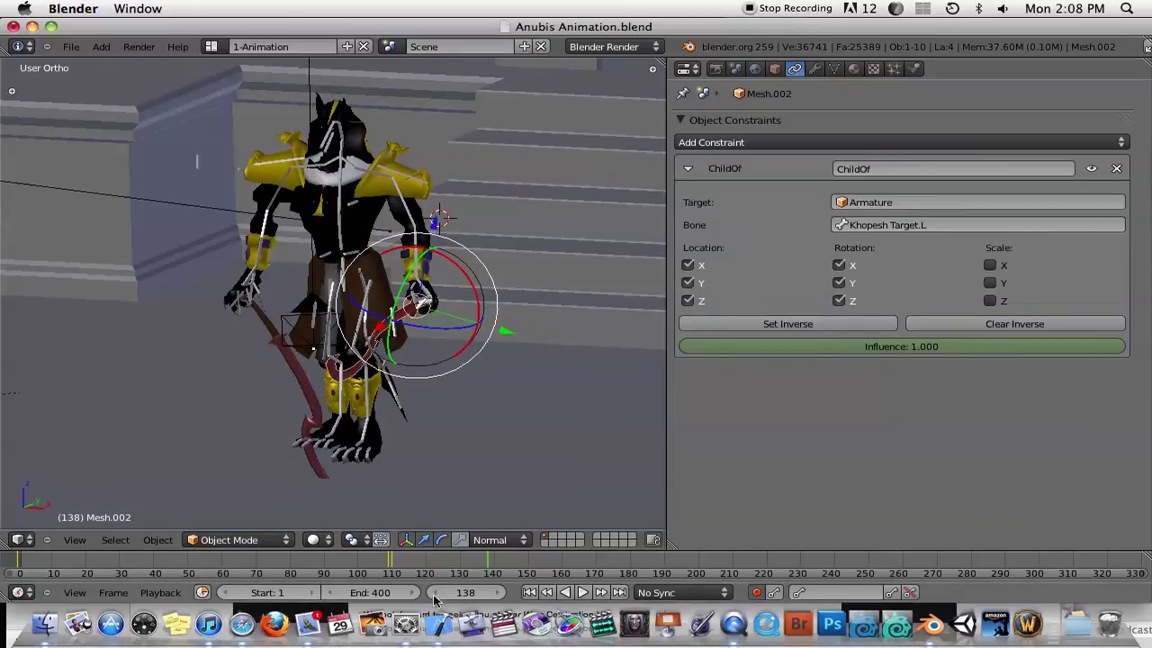
pyautogui.moveTo(454, 567); pyautogui.dragTo(286, 563)
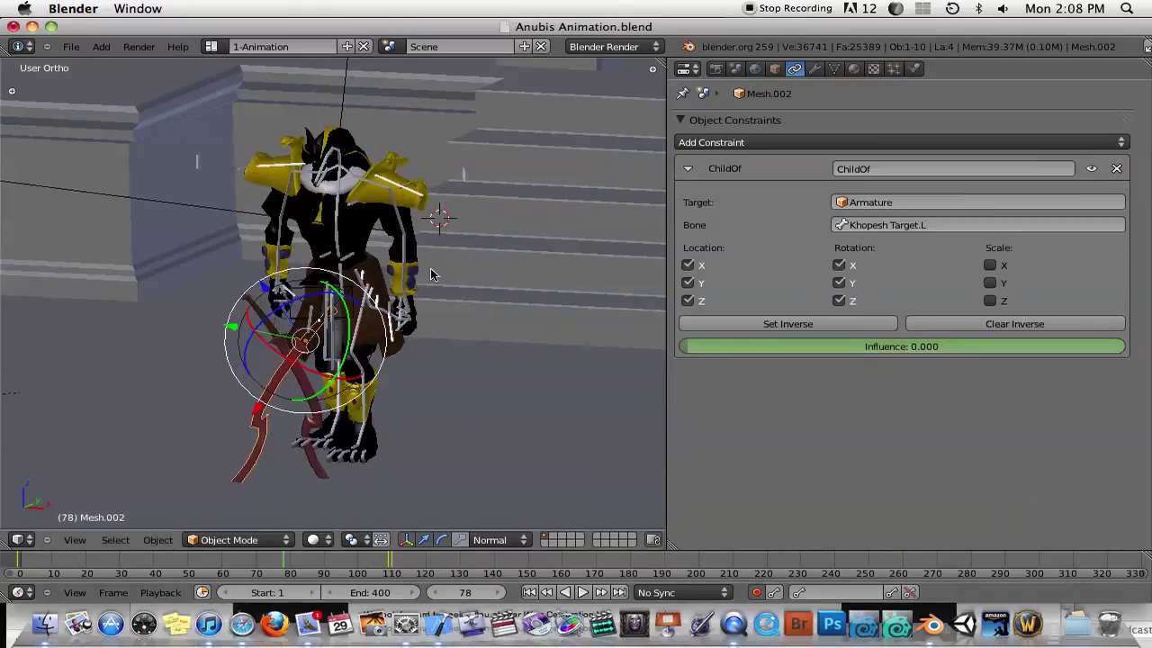
pyautogui.moveTo(426, 274)
pyautogui.mouseDown(button='middle')
pyautogui.moveTo(438, 238)
pyautogui.moveTo(458, 250)
pyautogui.moveTo(418, 268)
pyautogui.mouseUp(button='middle')
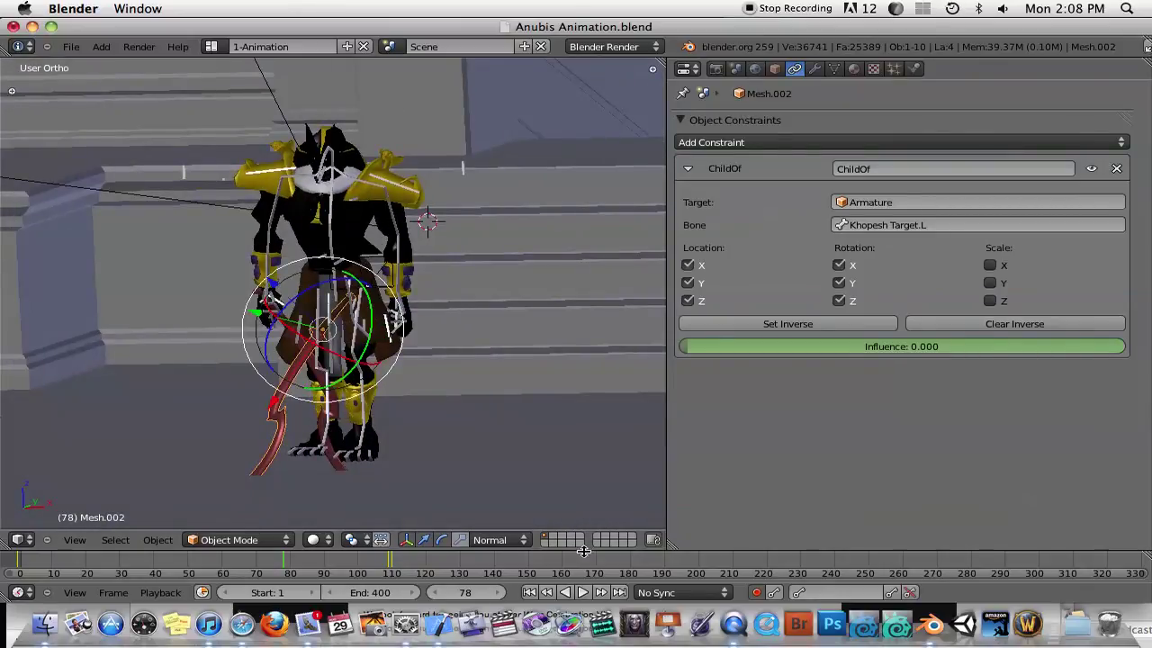